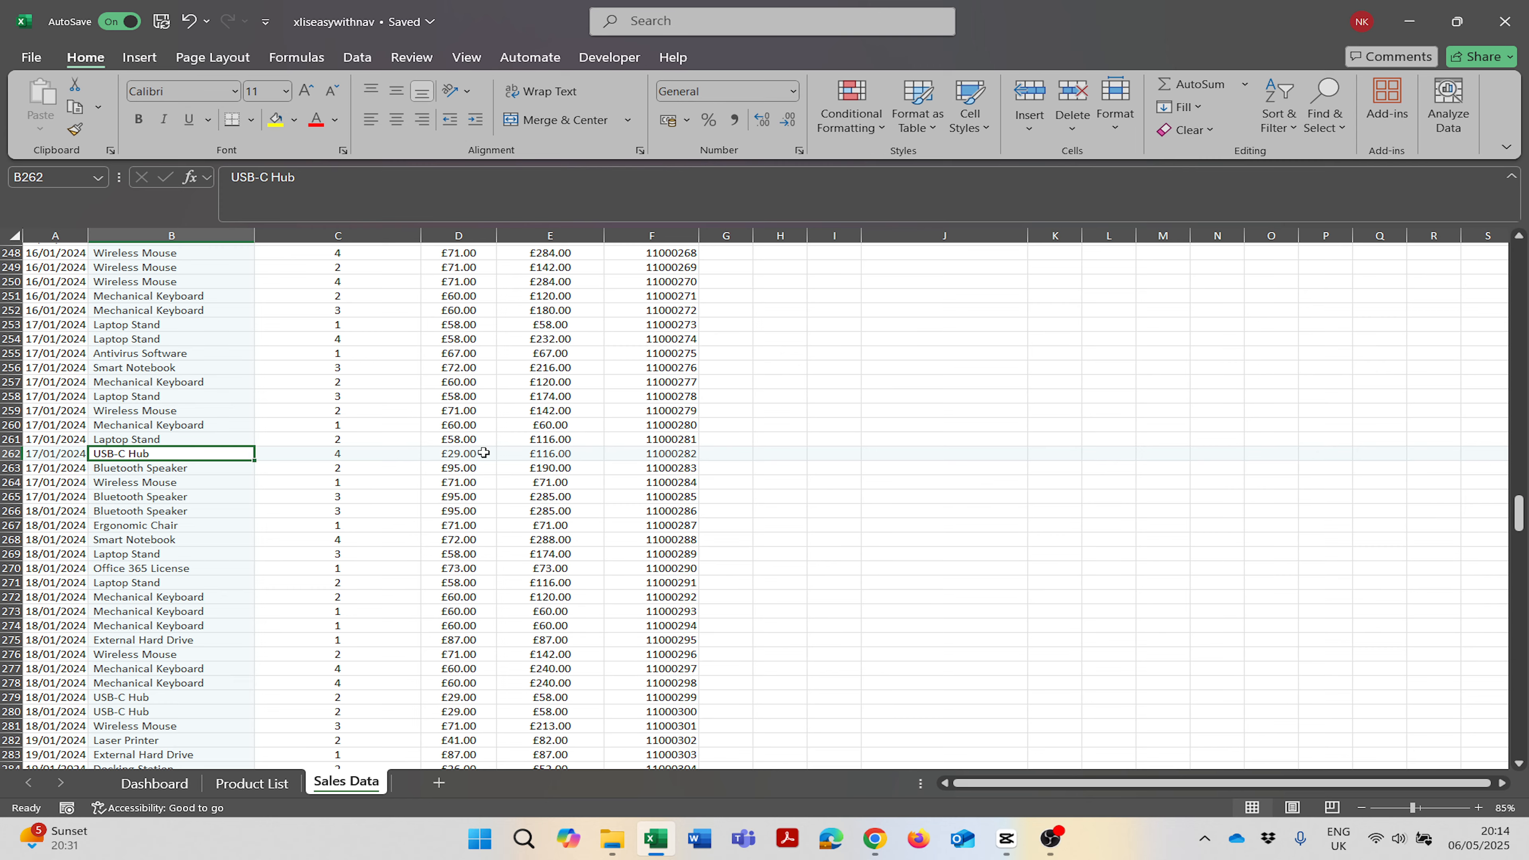
Review the sales records from the top of the Sales Data sheet.
click(343, 453)
scroll(341, 450, up, 20)
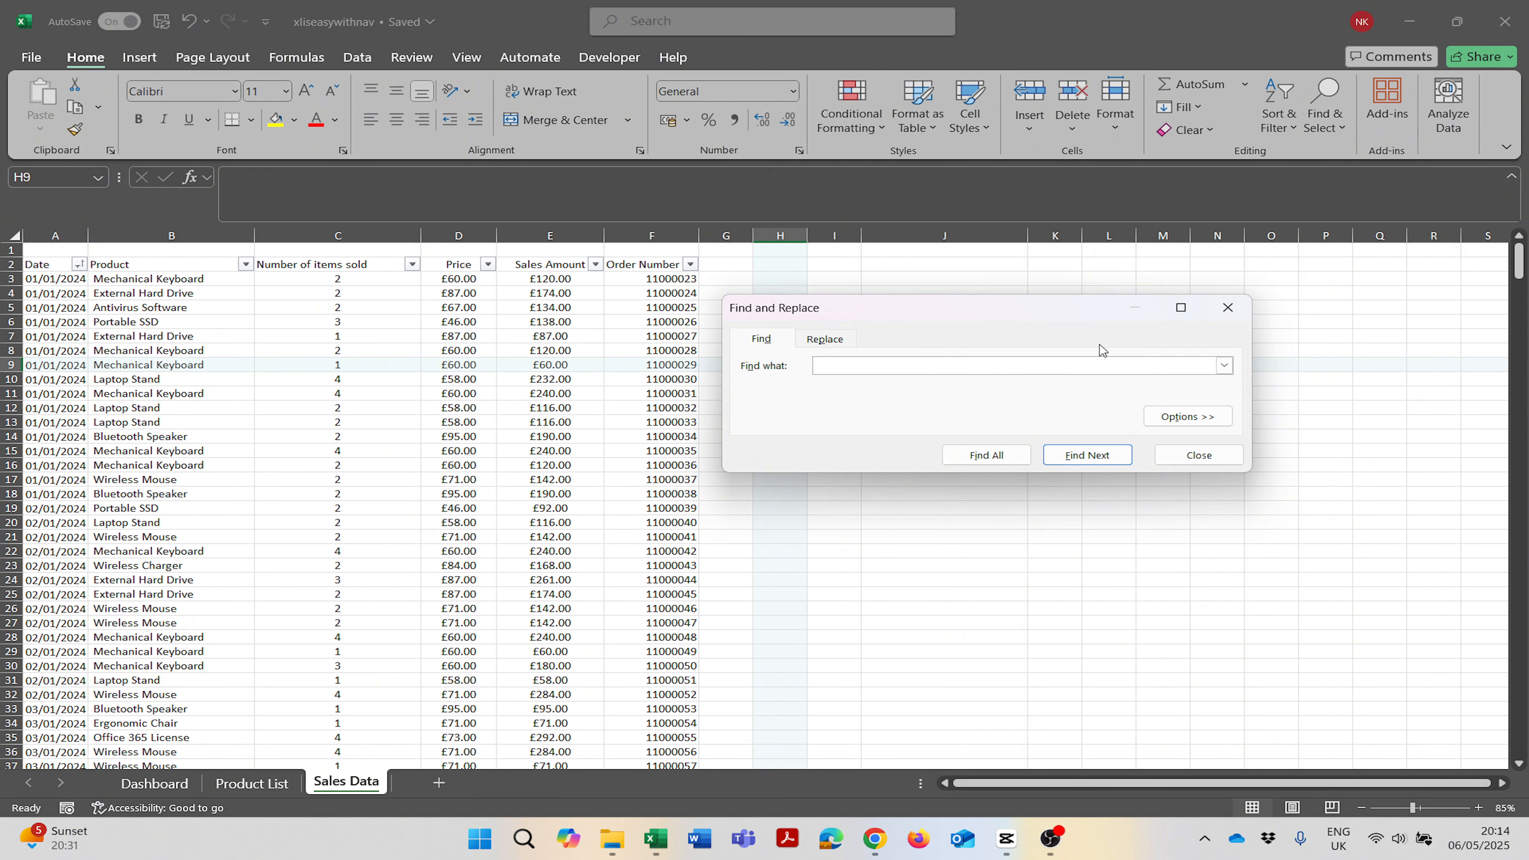
click(1228, 308)
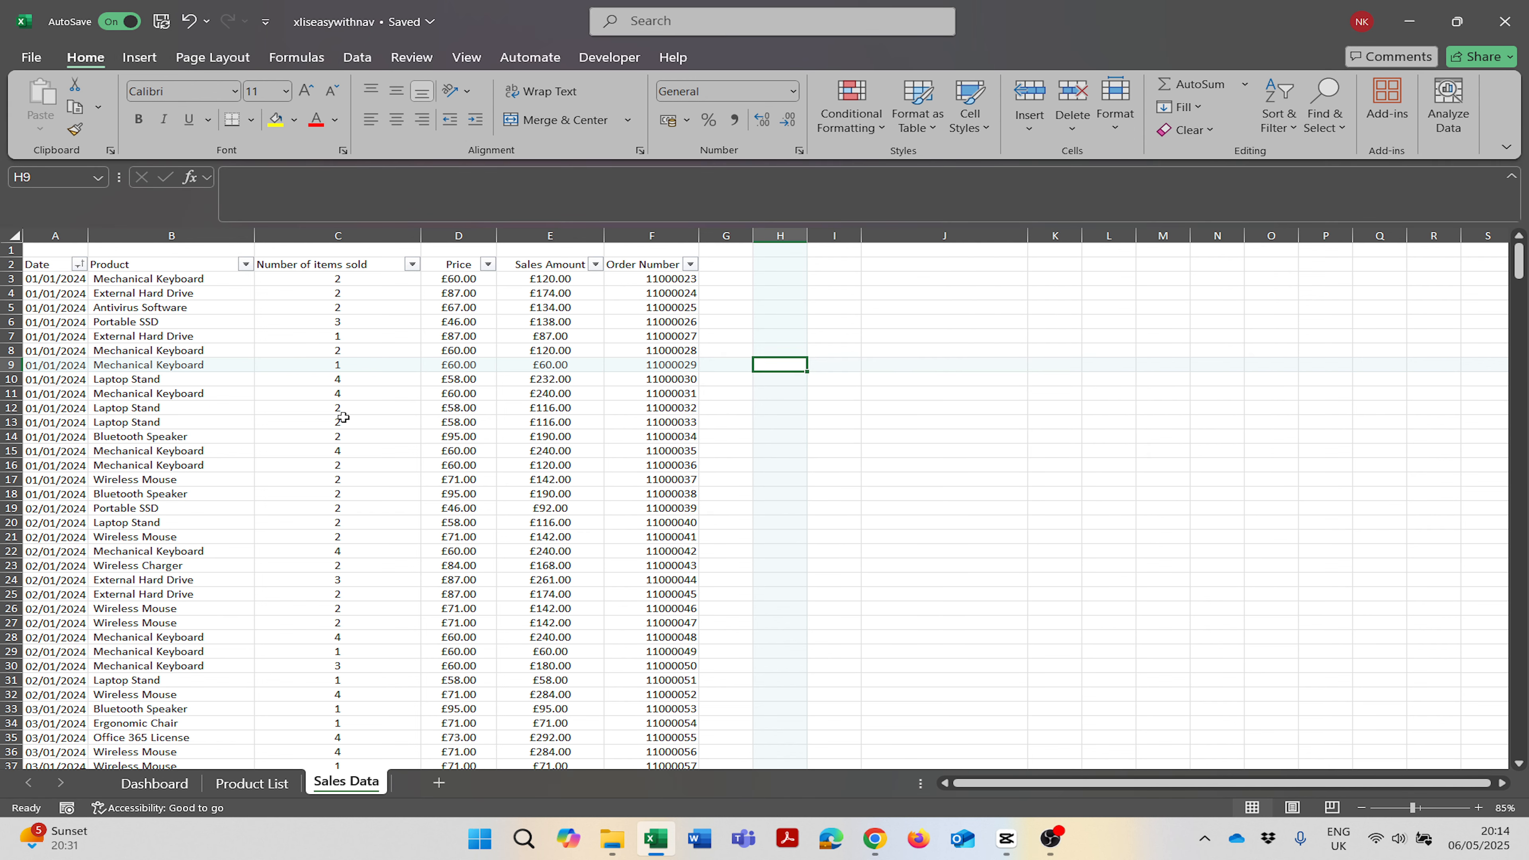
click(173, 367)
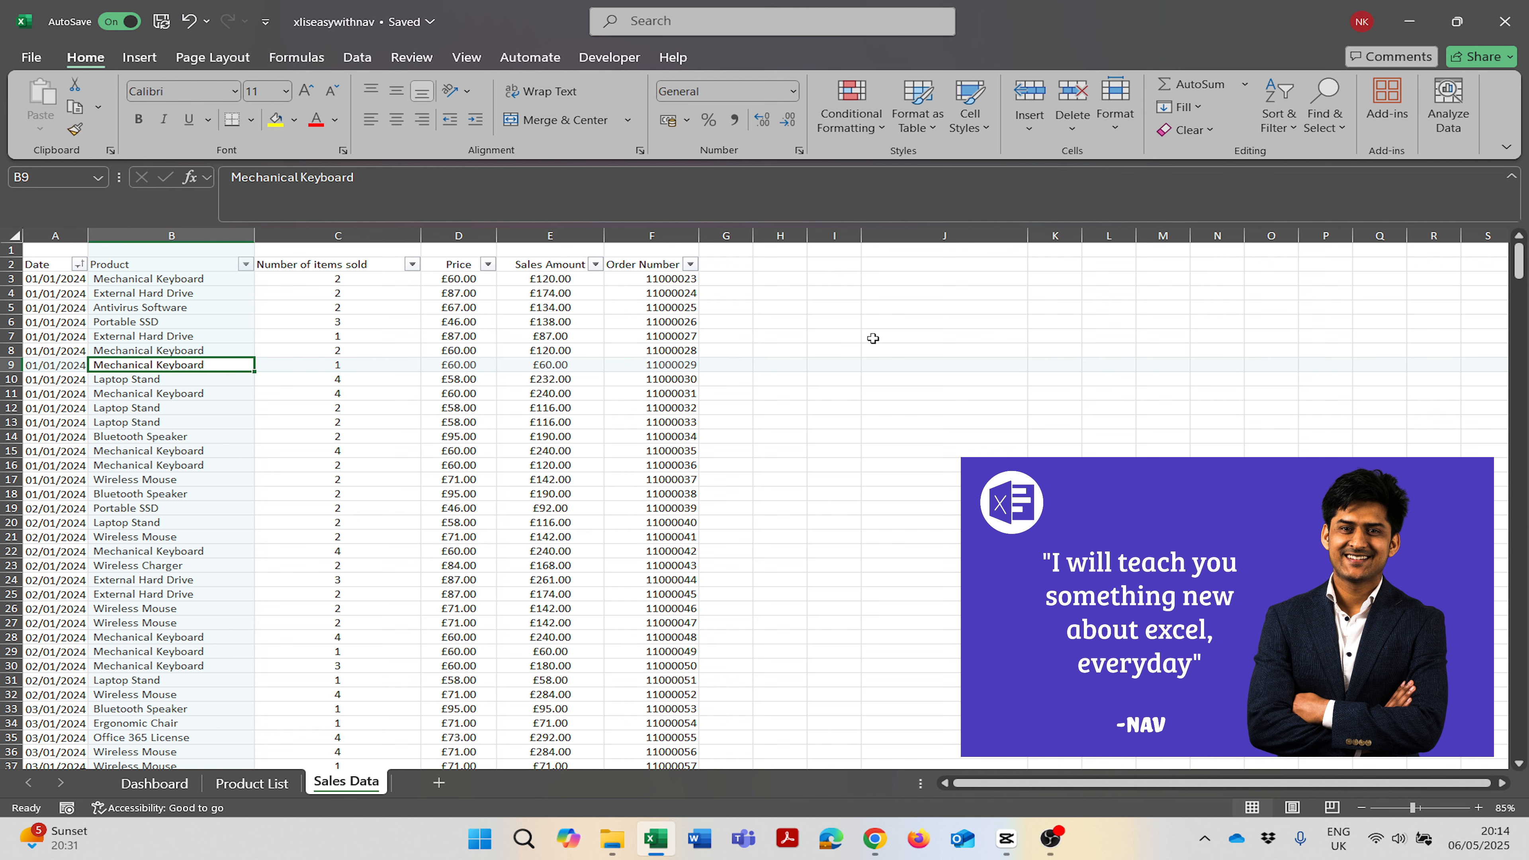
click(904, 329)
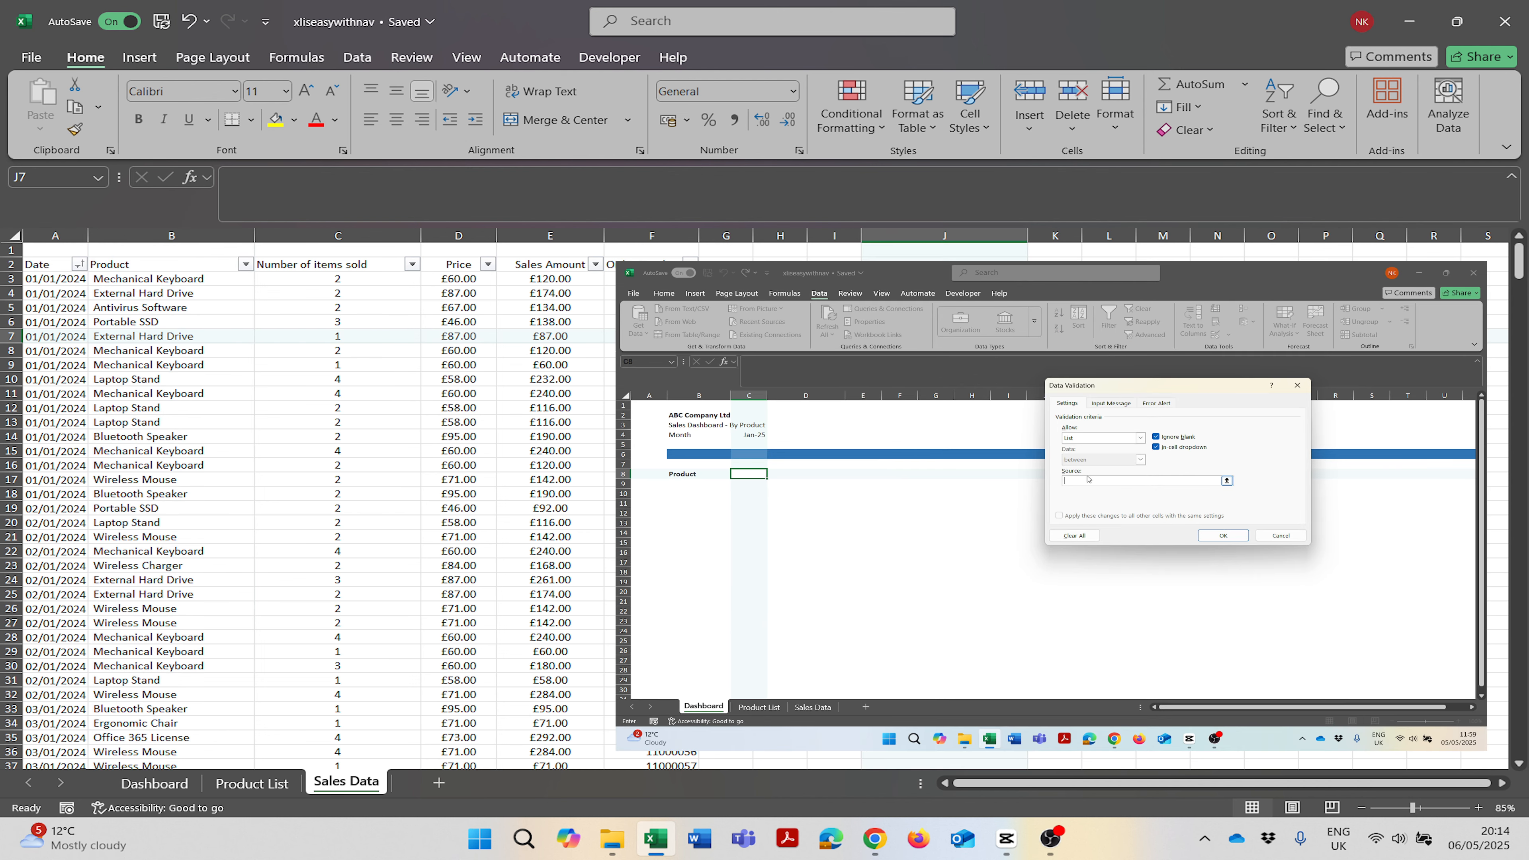
Examine the product choices offered in cell C8 of the Dashboard sheet, keeping the current selection.
click(170, 783)
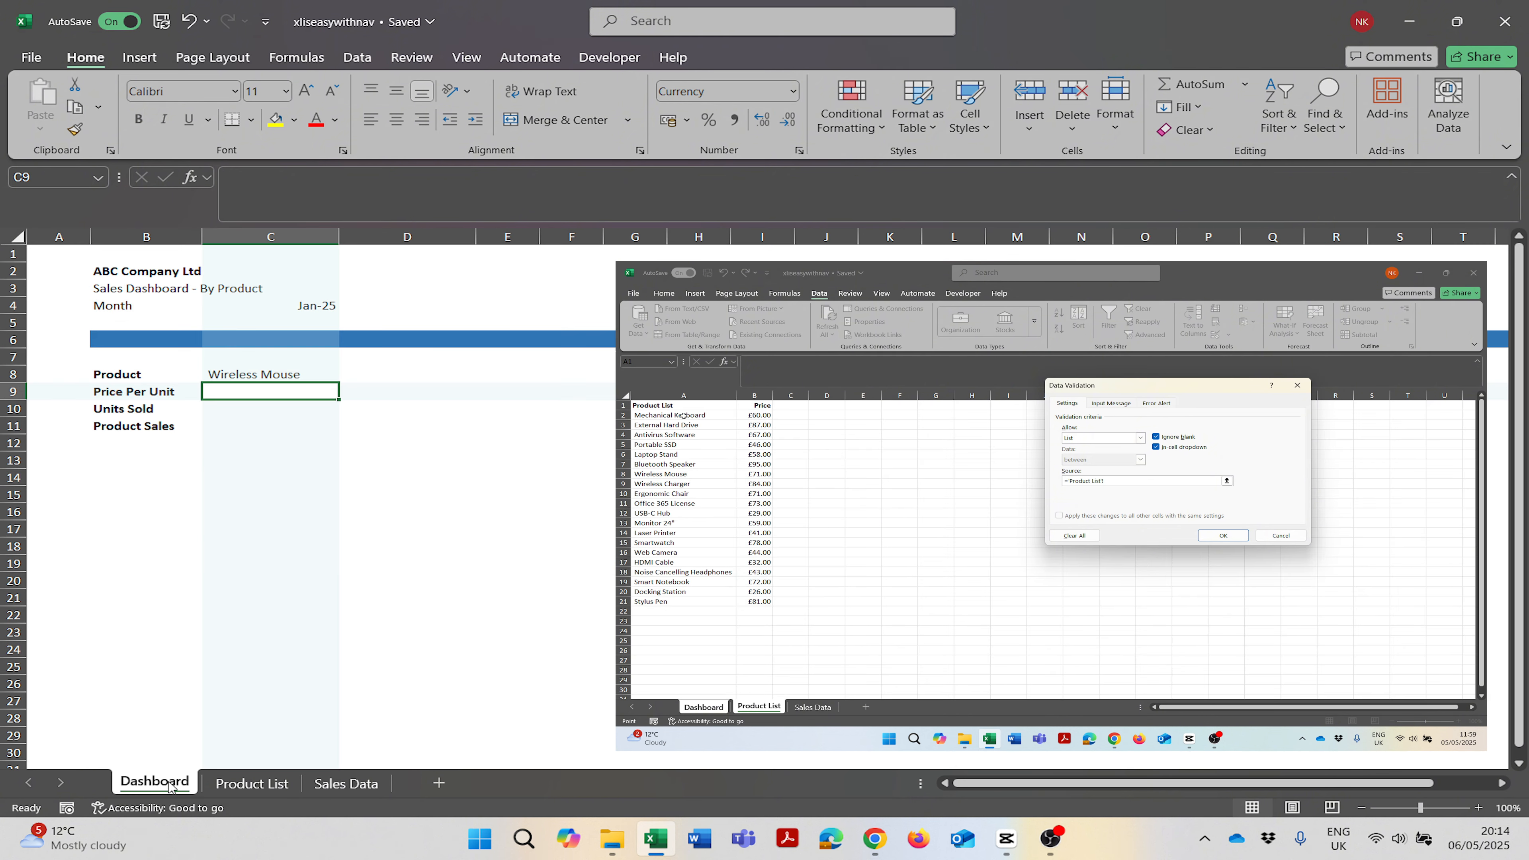
click(254, 378)
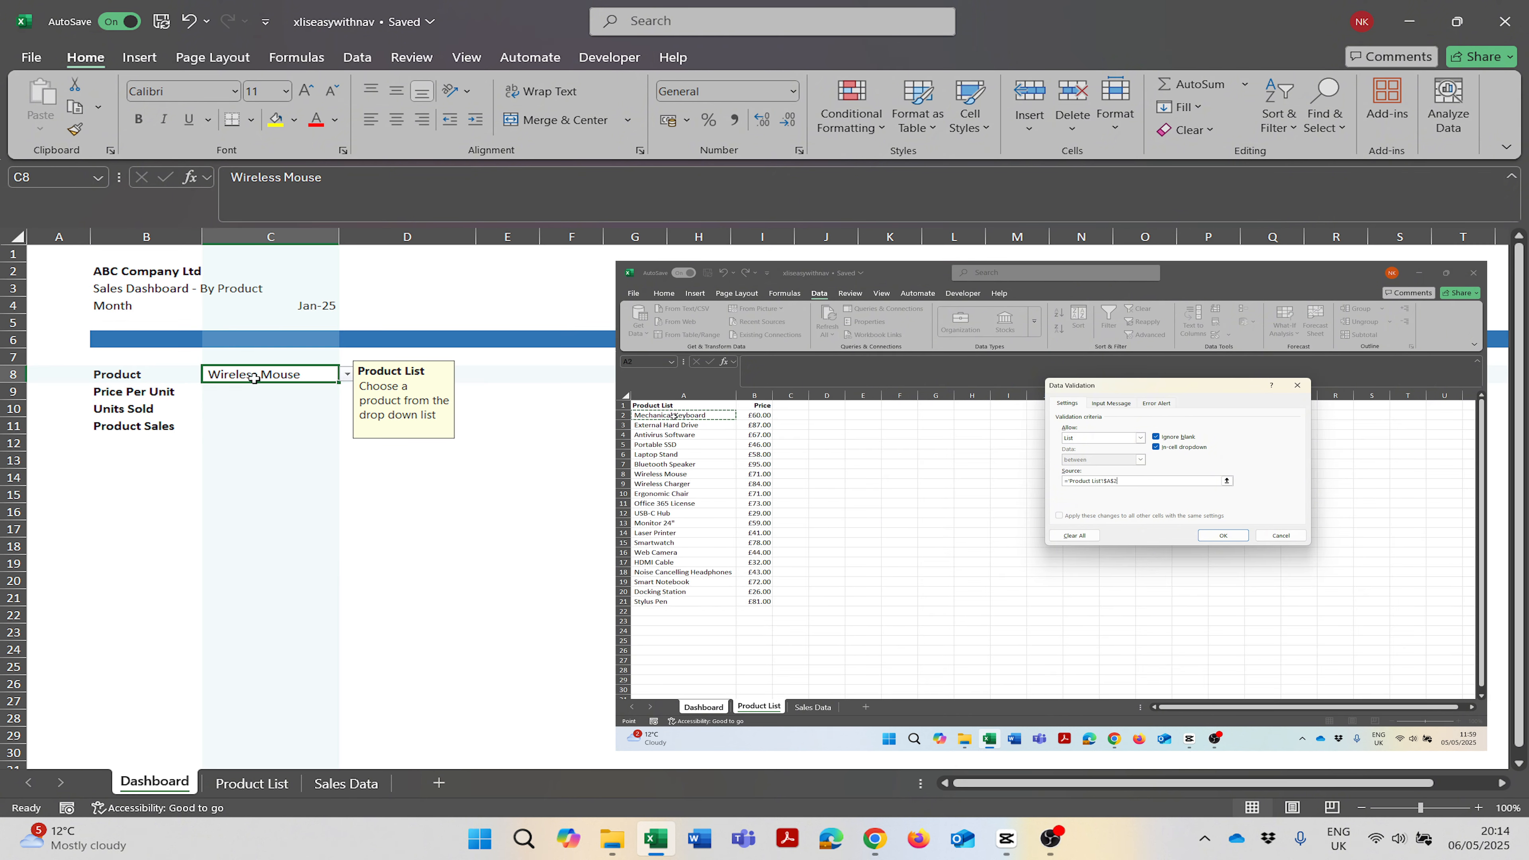
click(348, 374)
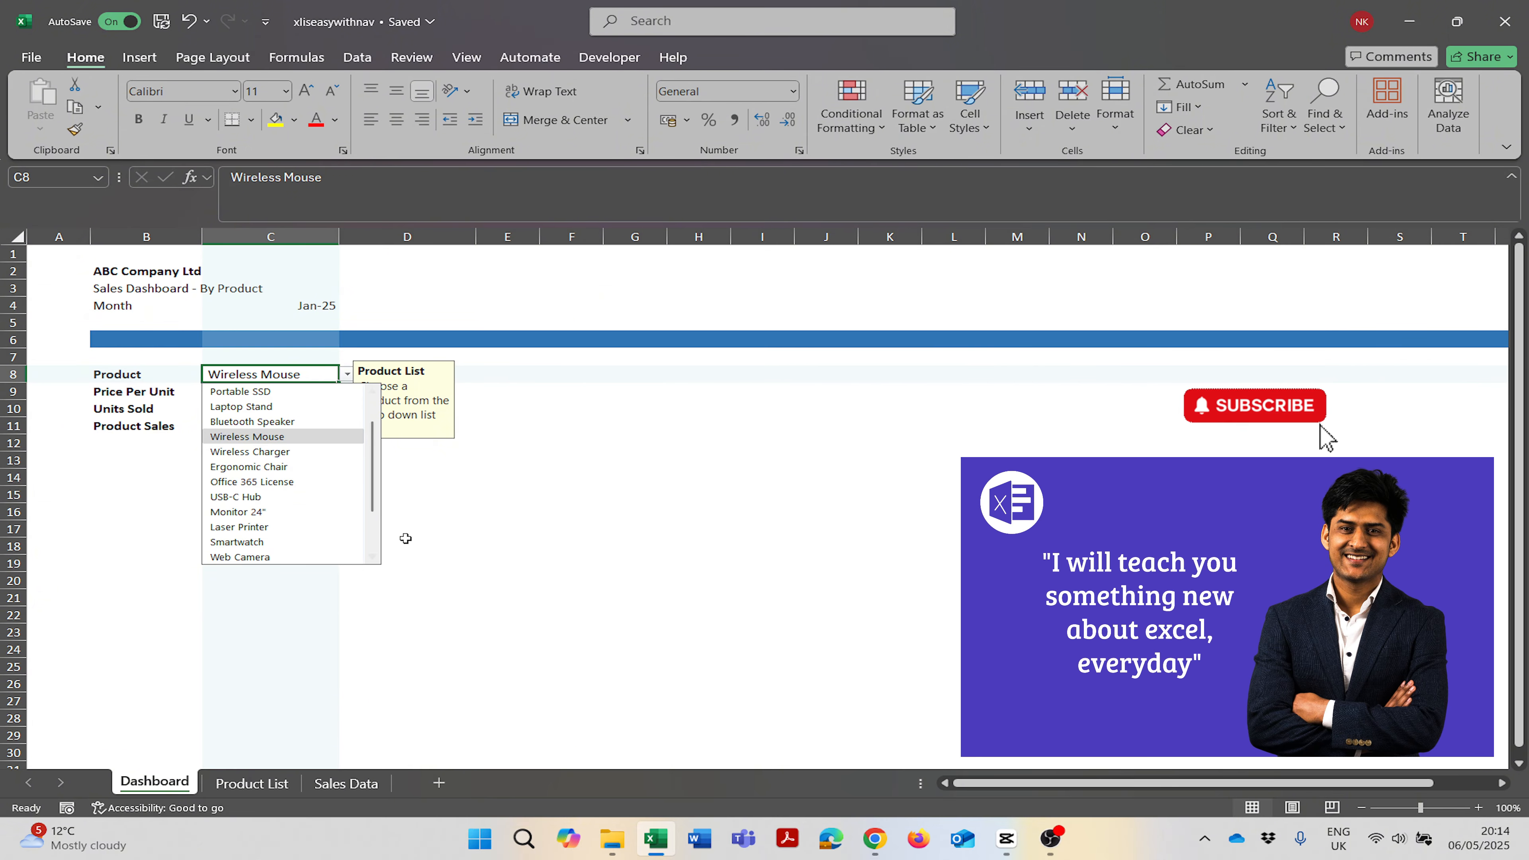
click(498, 560)
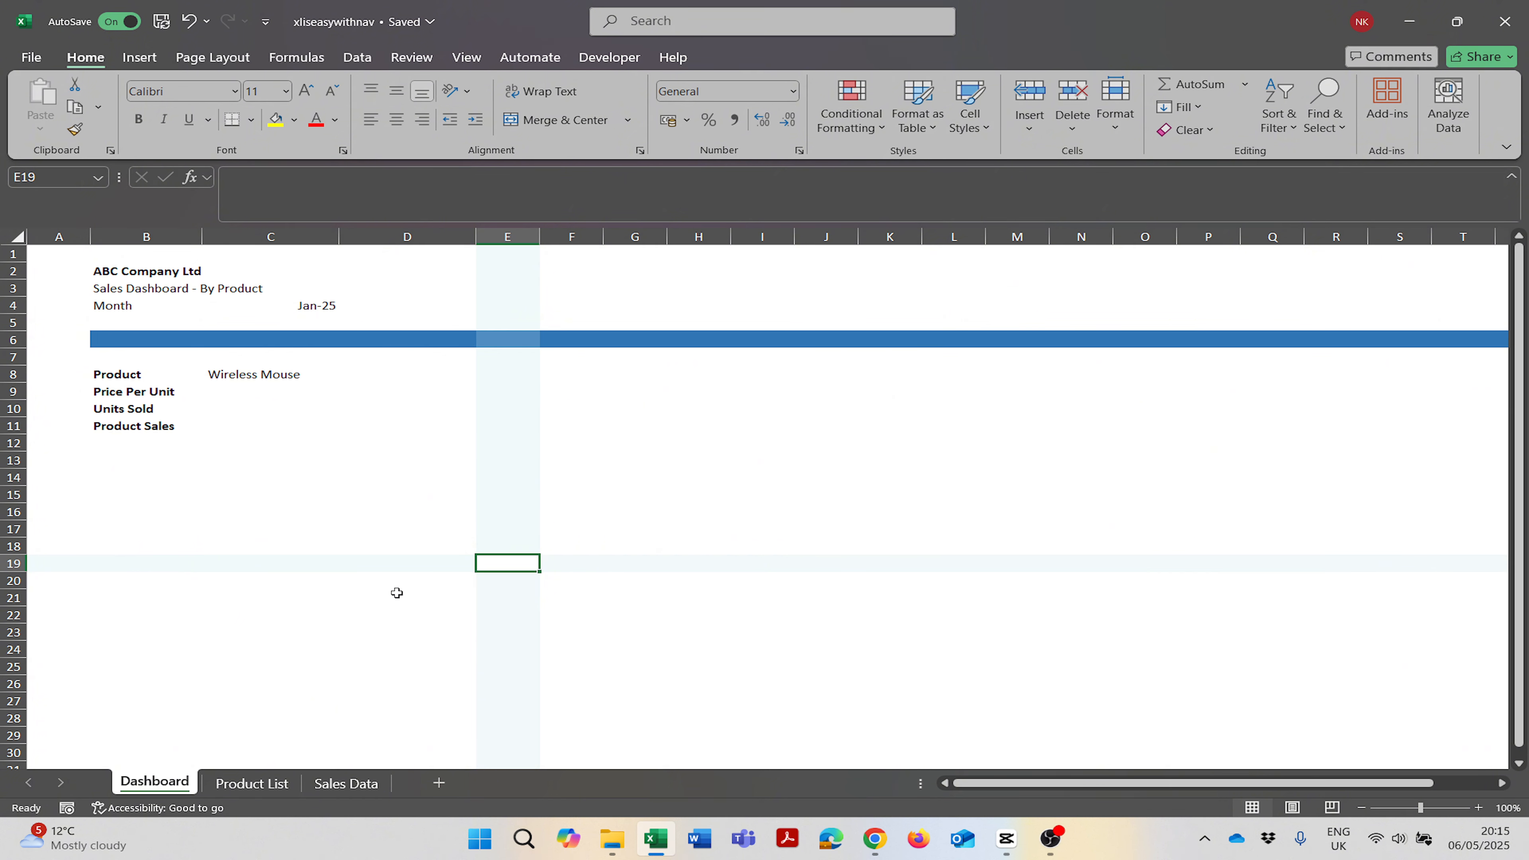
click(237, 377)
click(223, 391)
click(253, 375)
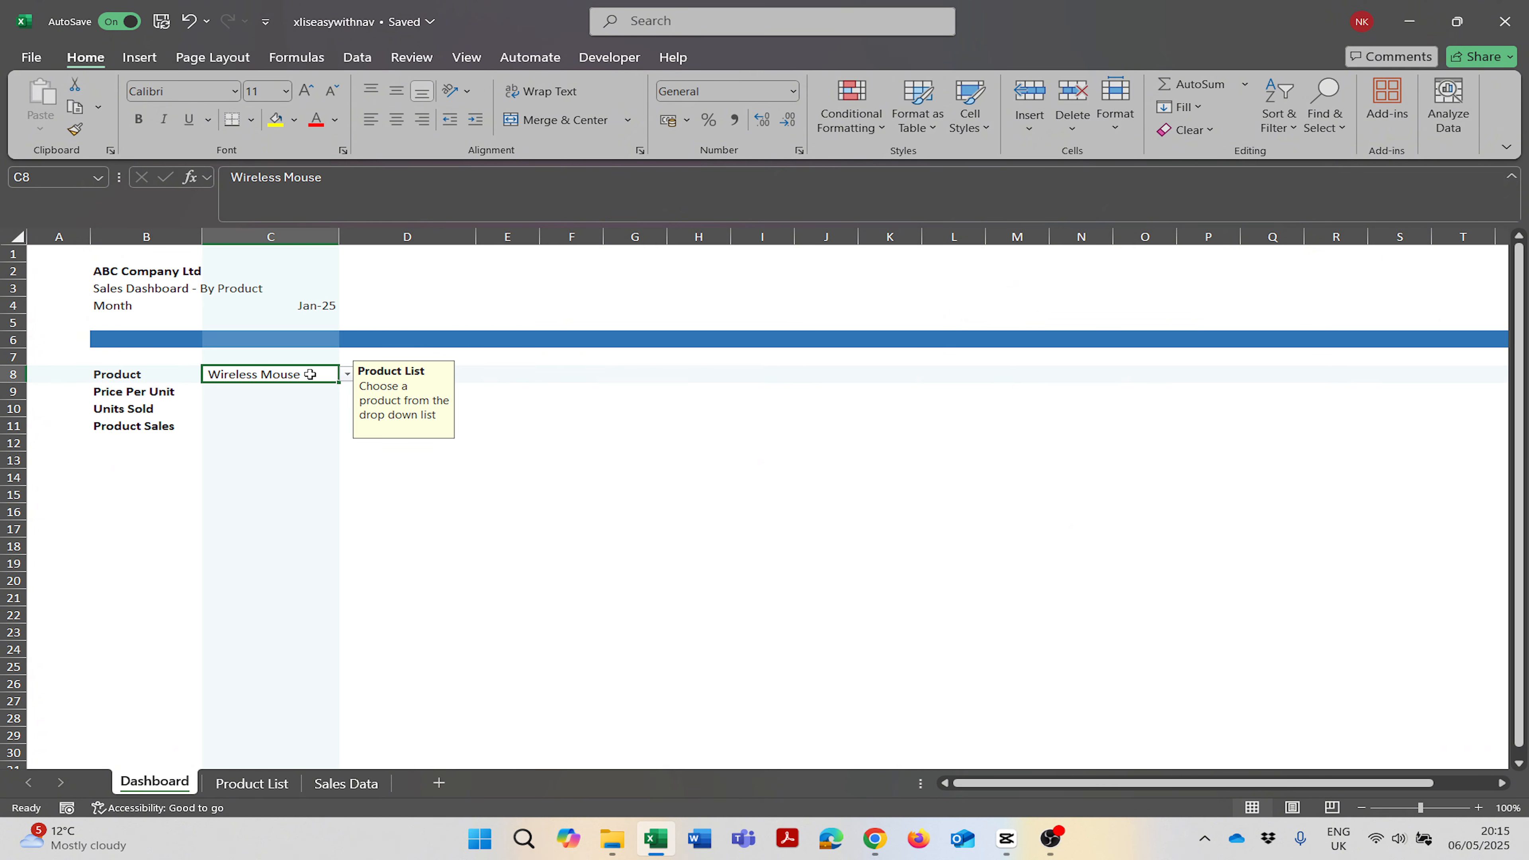
click(347, 375)
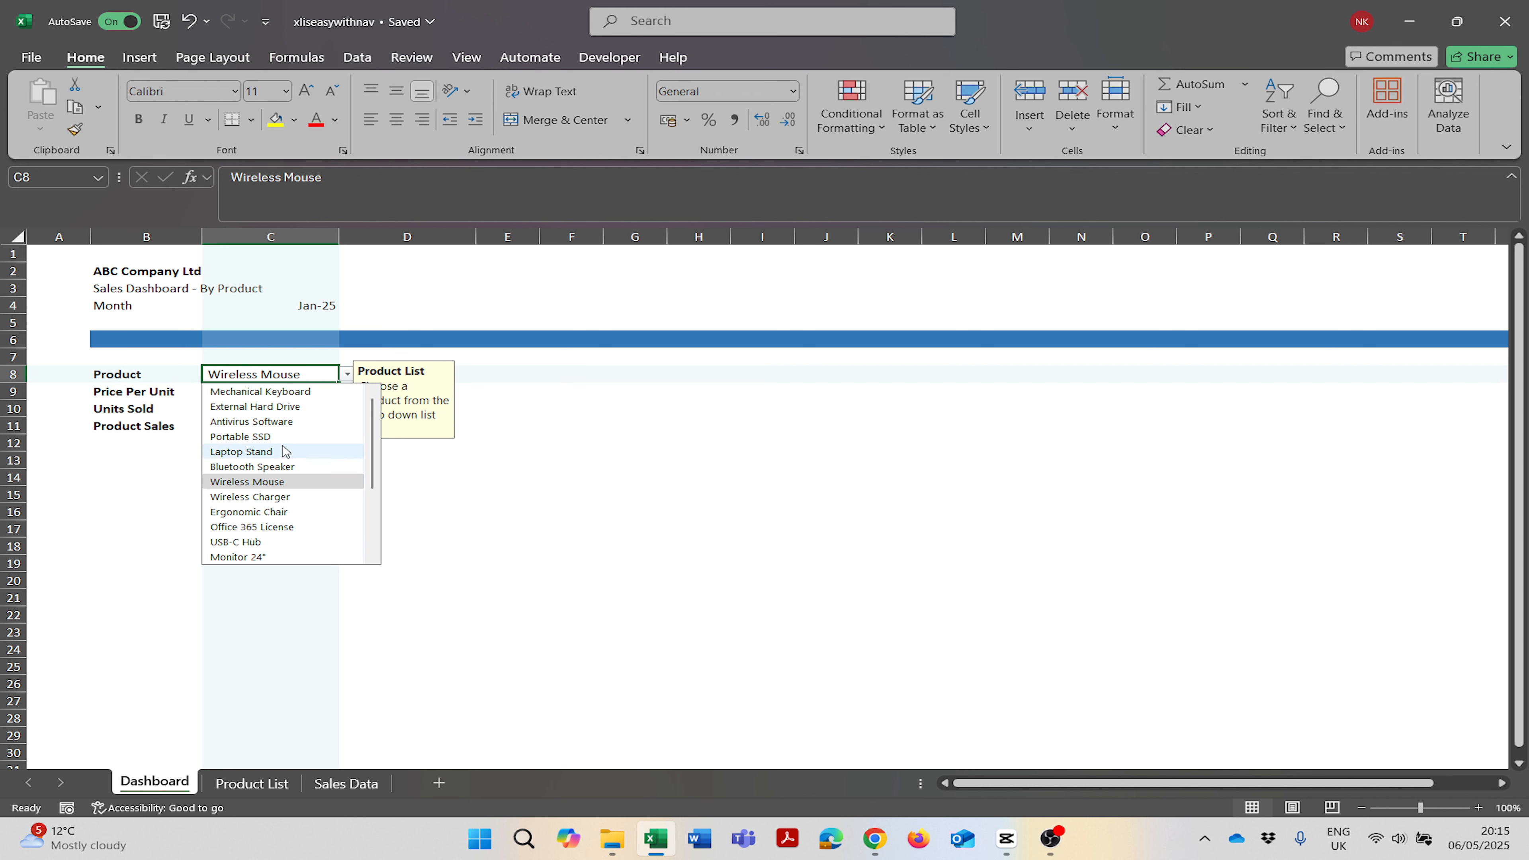
click(137, 484)
Review the product prices on the Product List sheet and the date and product columns on the Sales Data sheet.
click(250, 783)
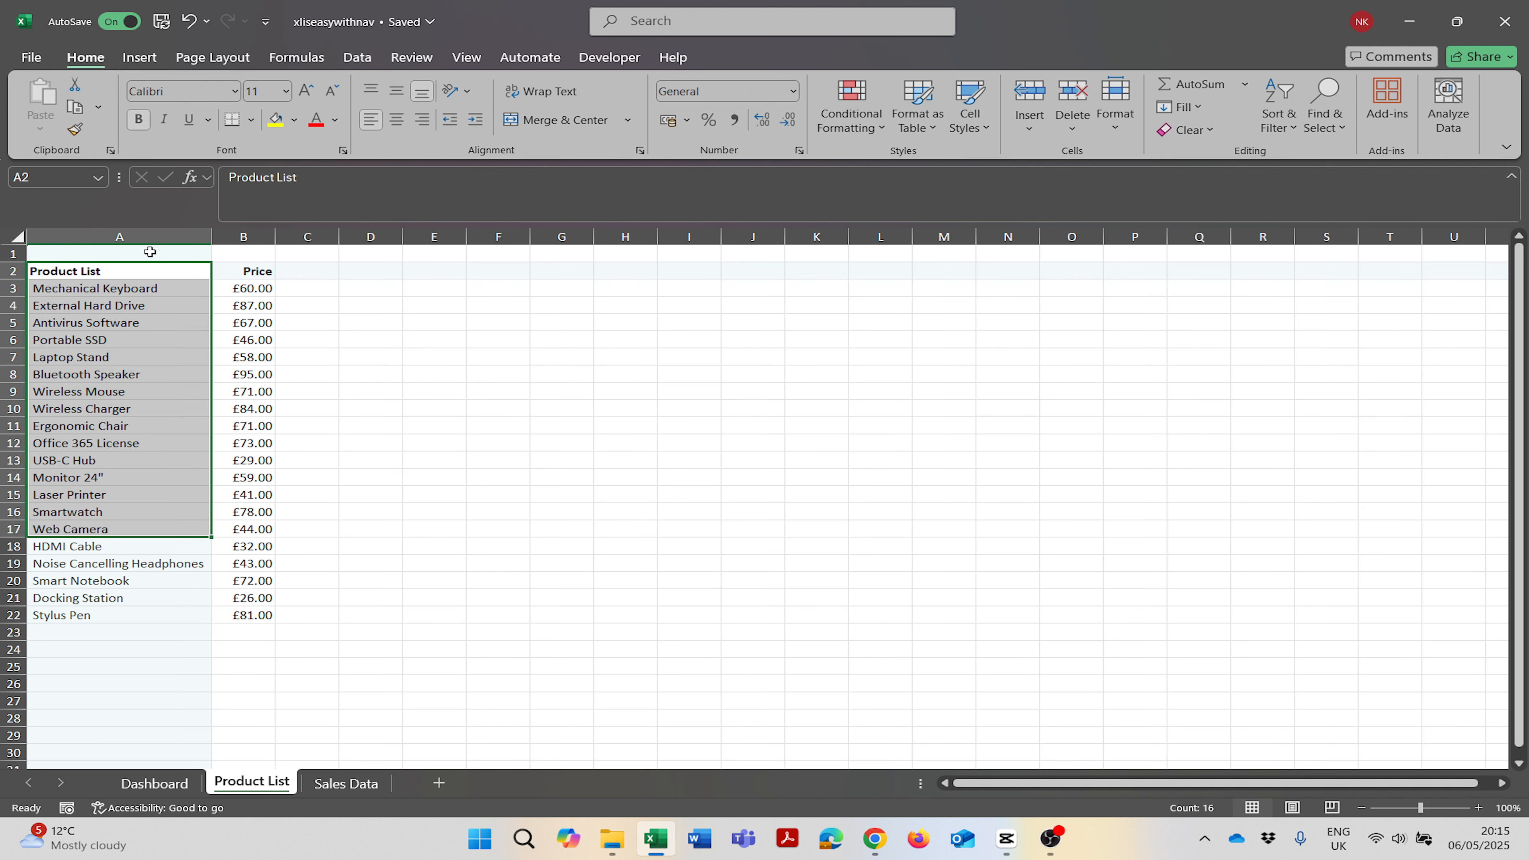
click(337, 783)
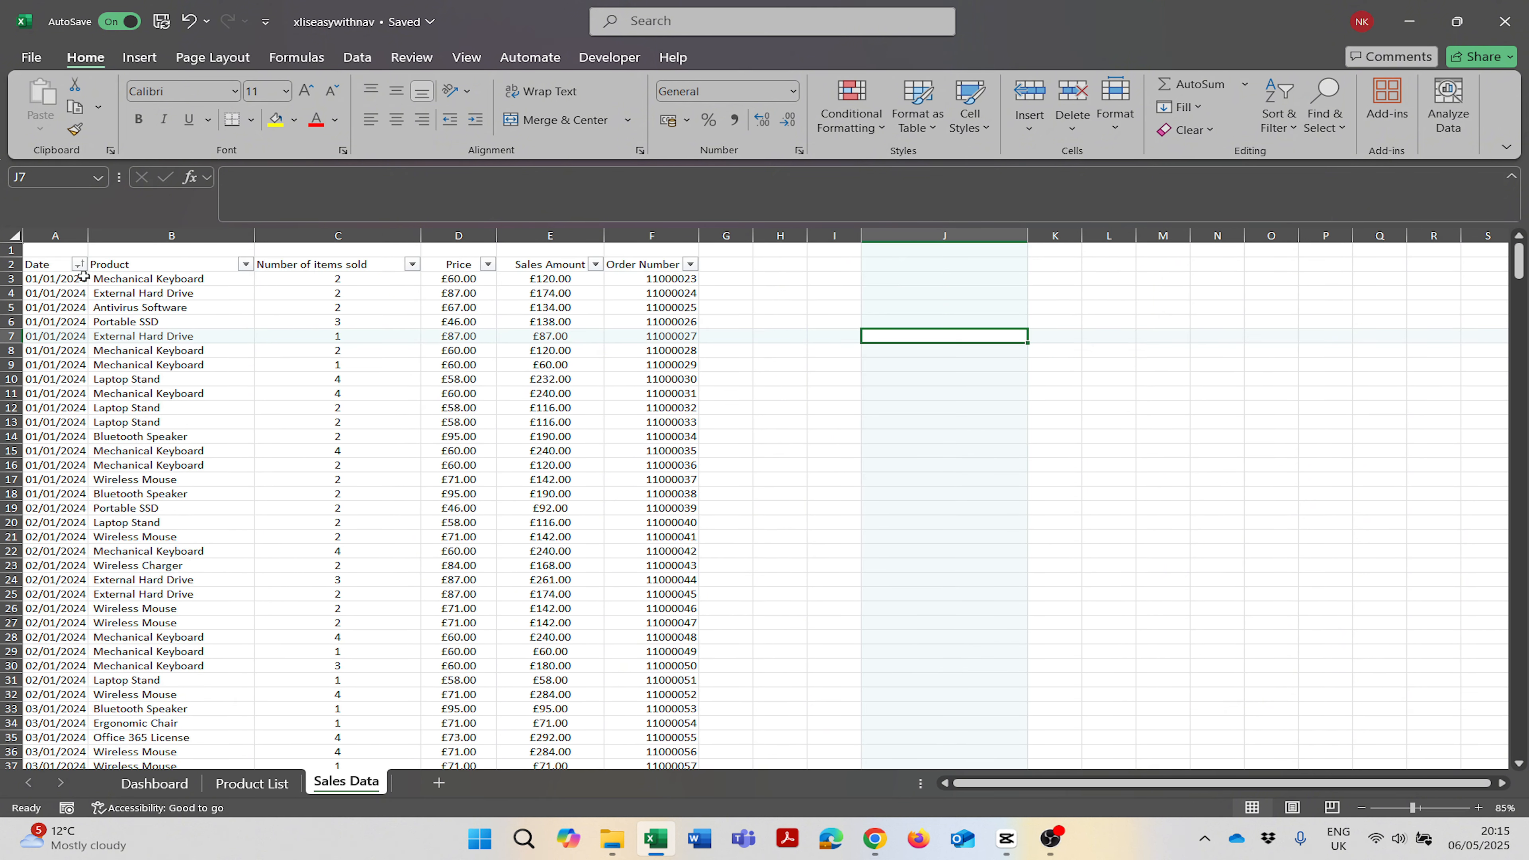
click(66, 236)
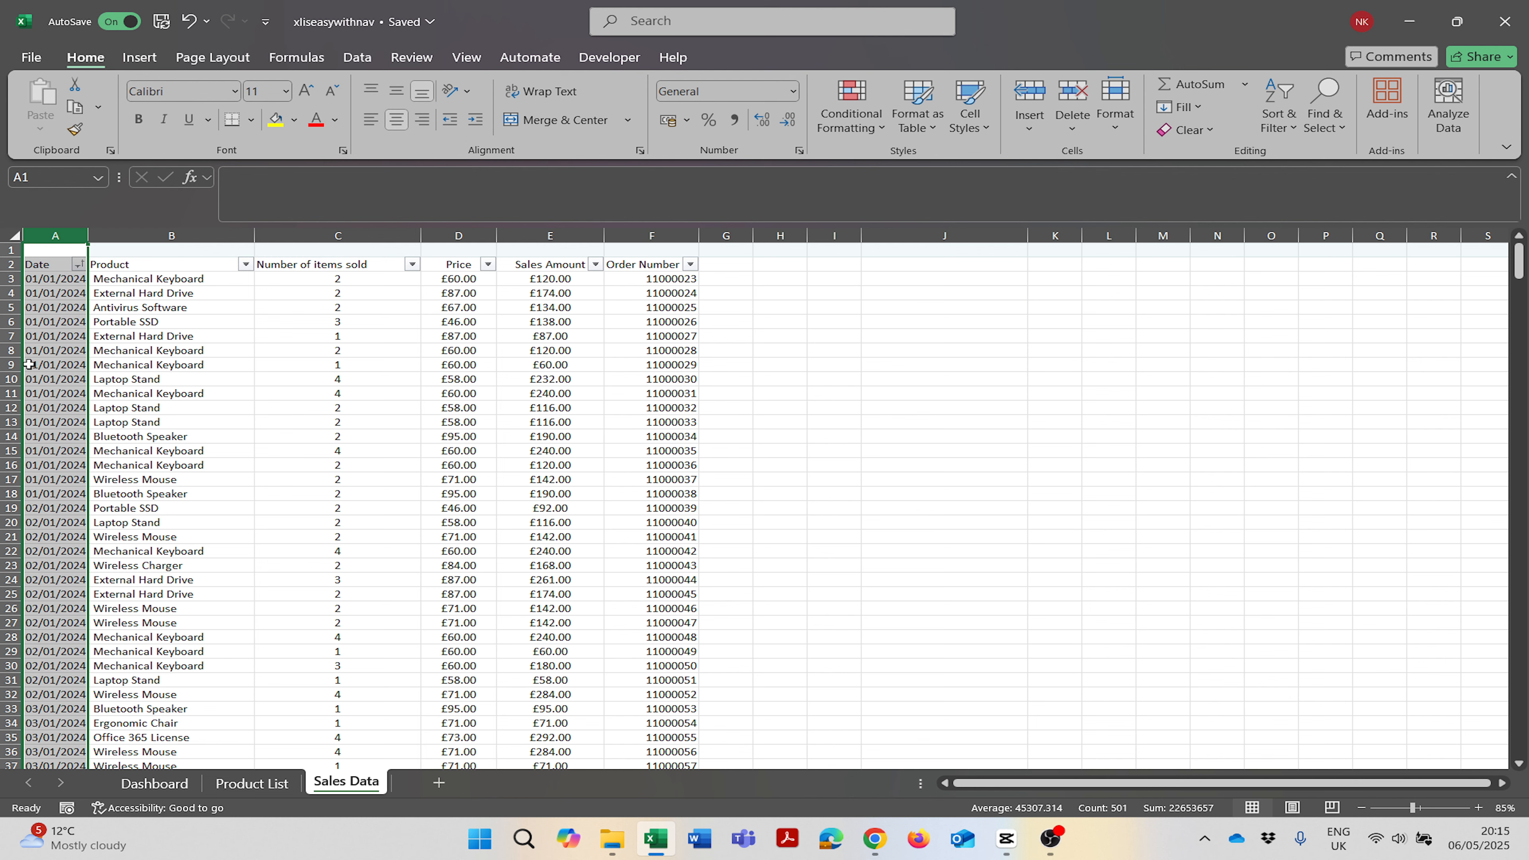
click(199, 550)
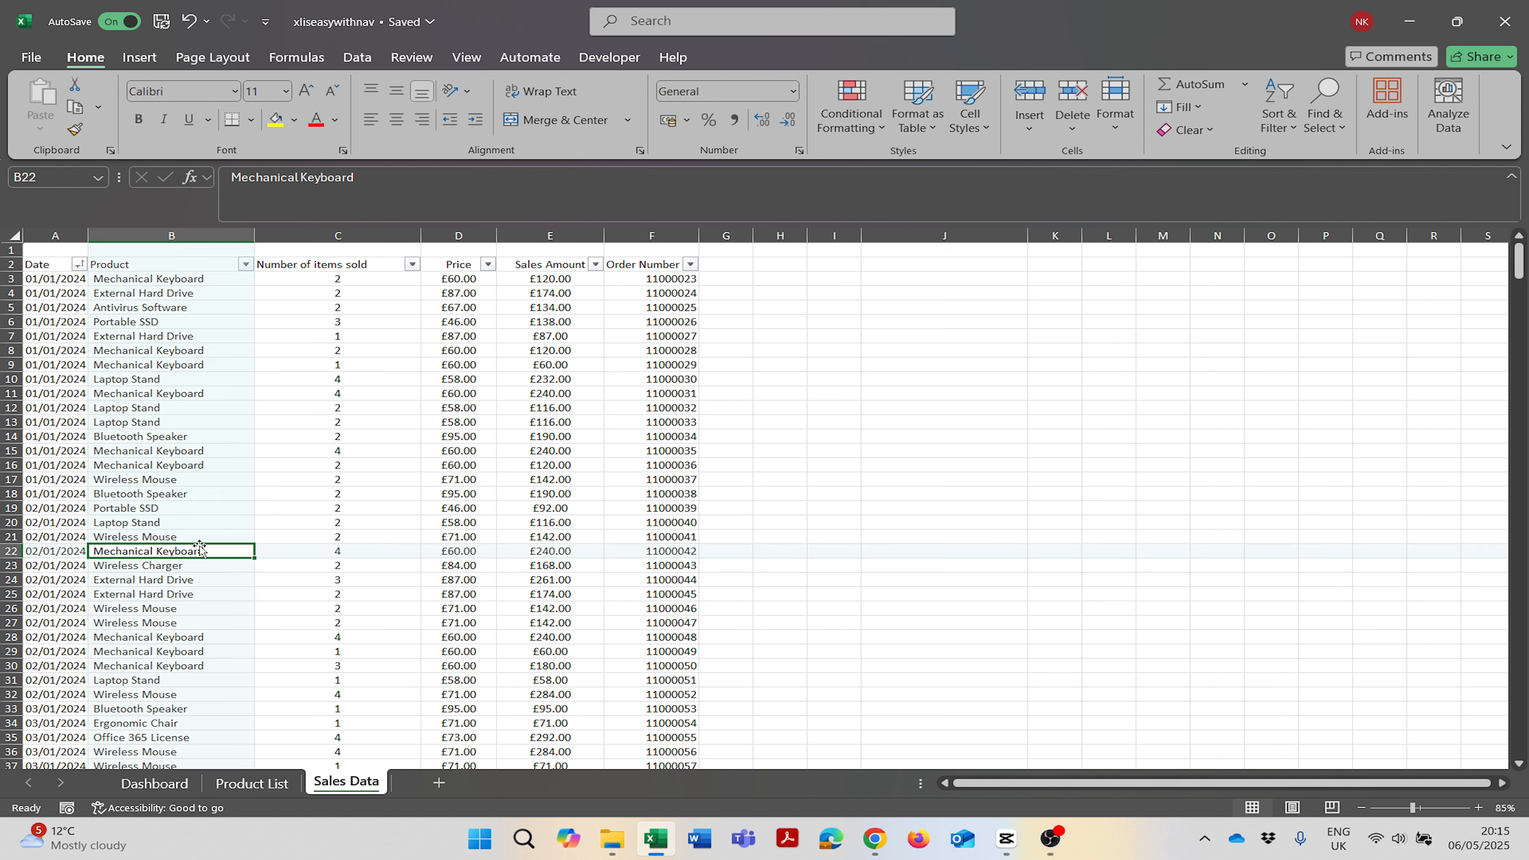
Return to the Dashboard sheet and review its Price Per Unit, Units Sold and Product Sales labels.
click(175, 782)
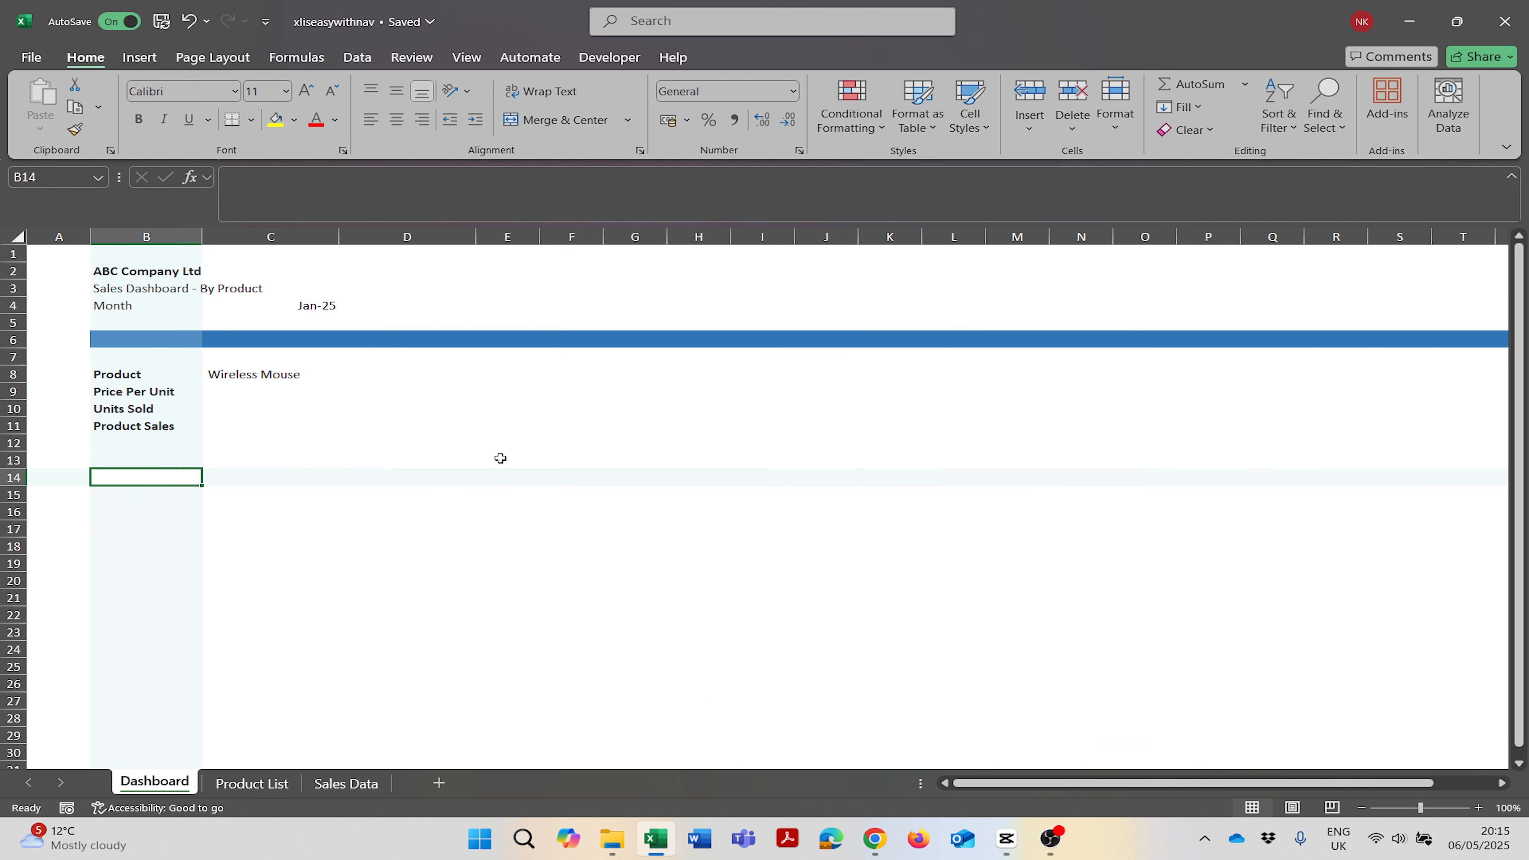
click(159, 392)
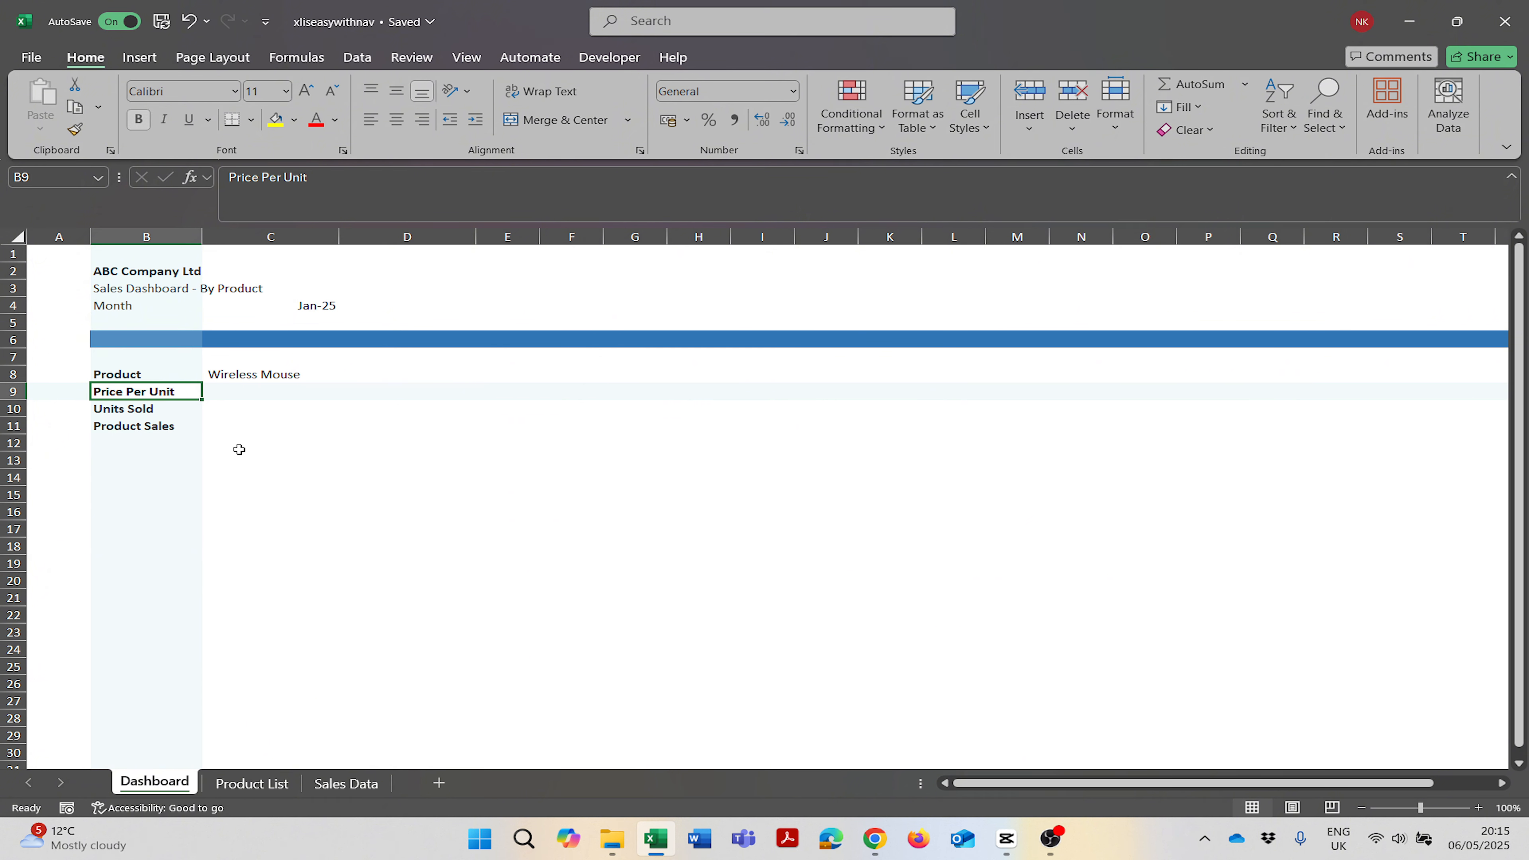
key(Down)
key(Down)
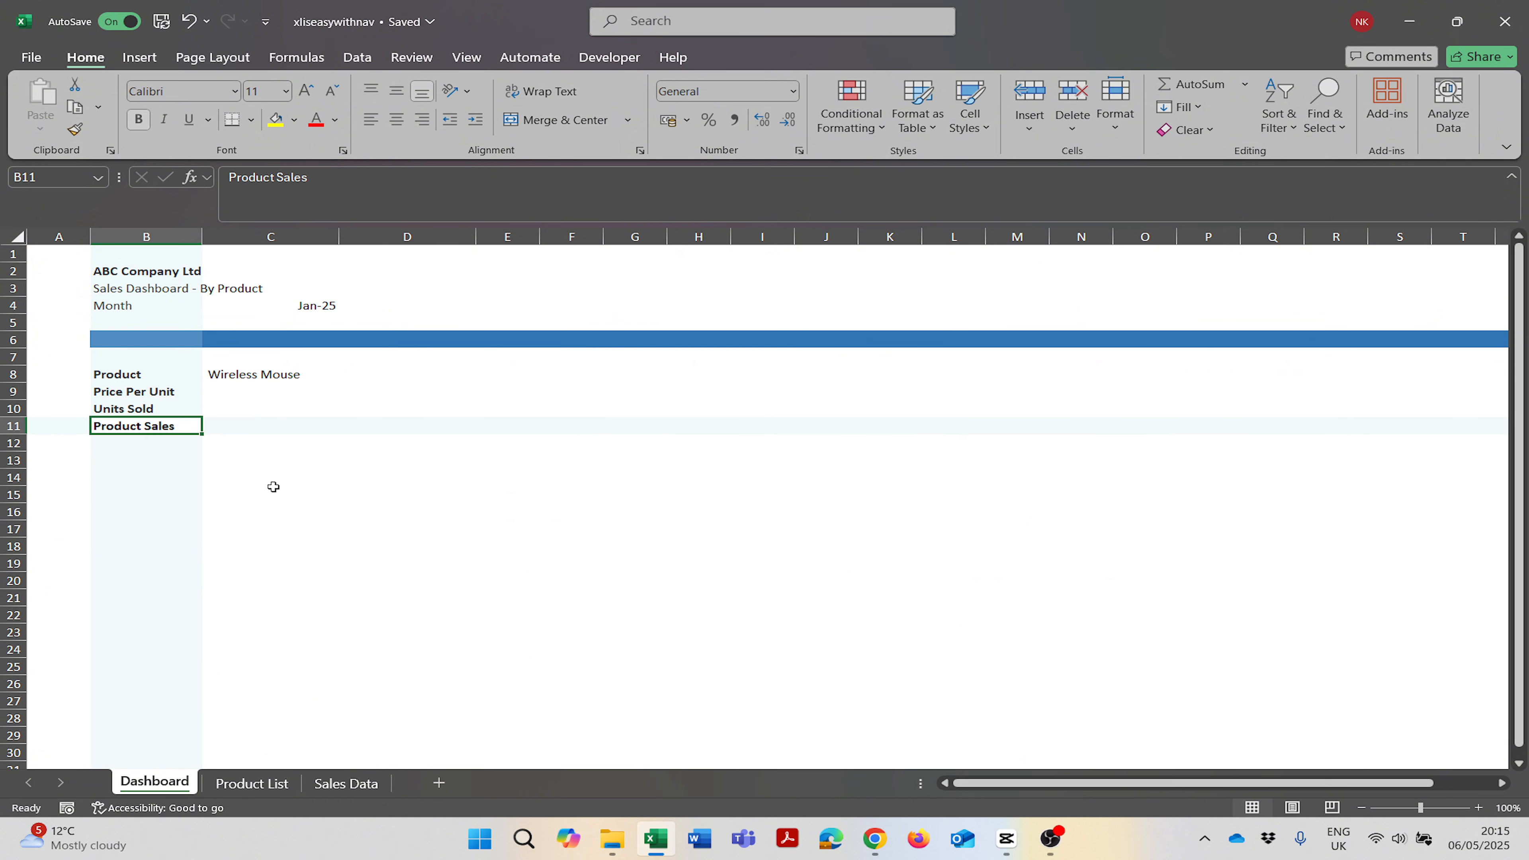
key(Up)
key(Up)
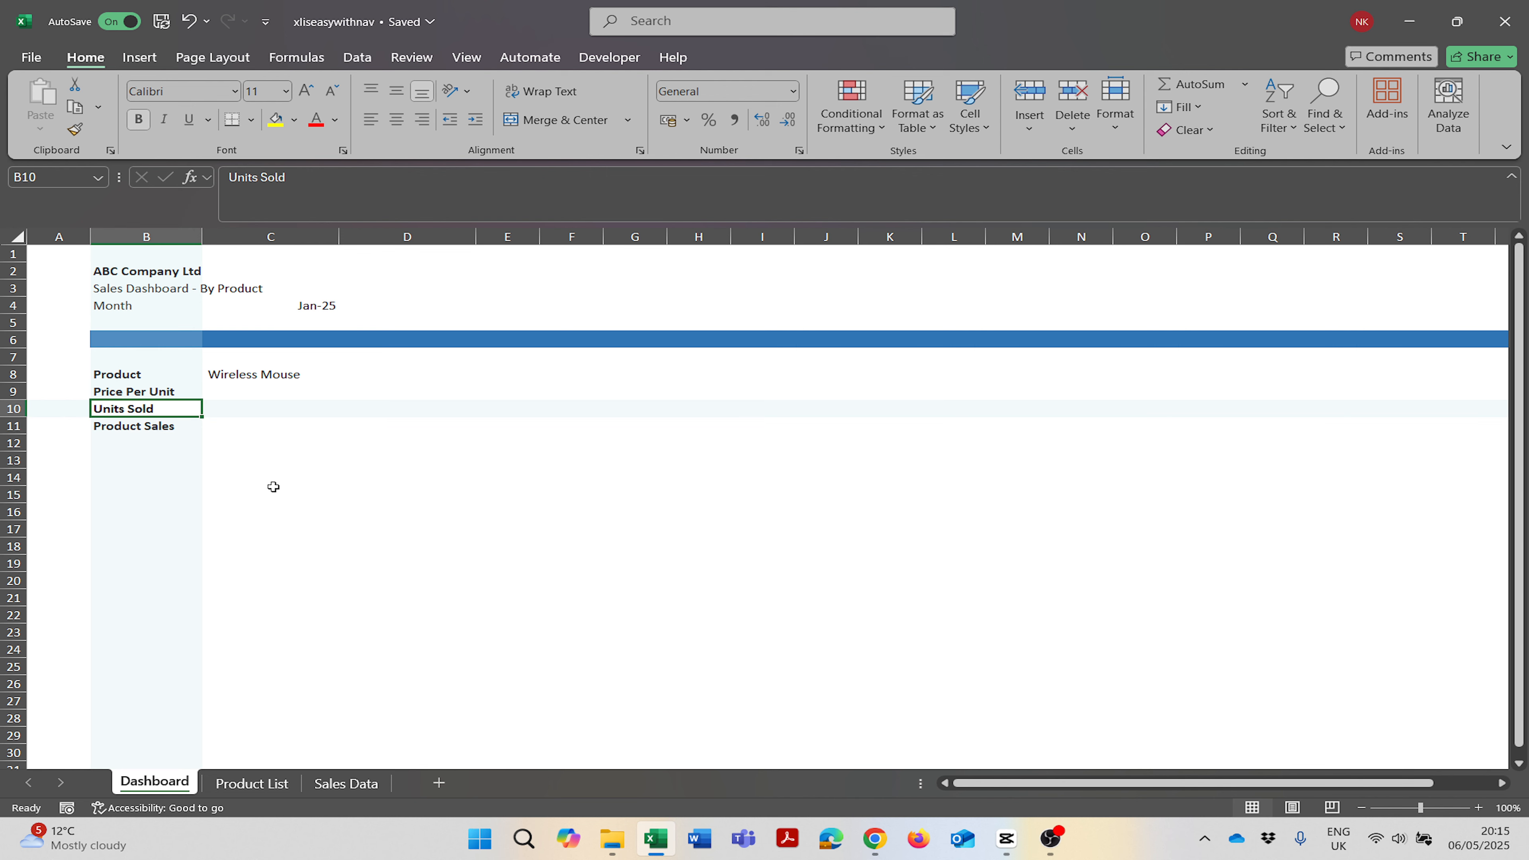
key(Right)
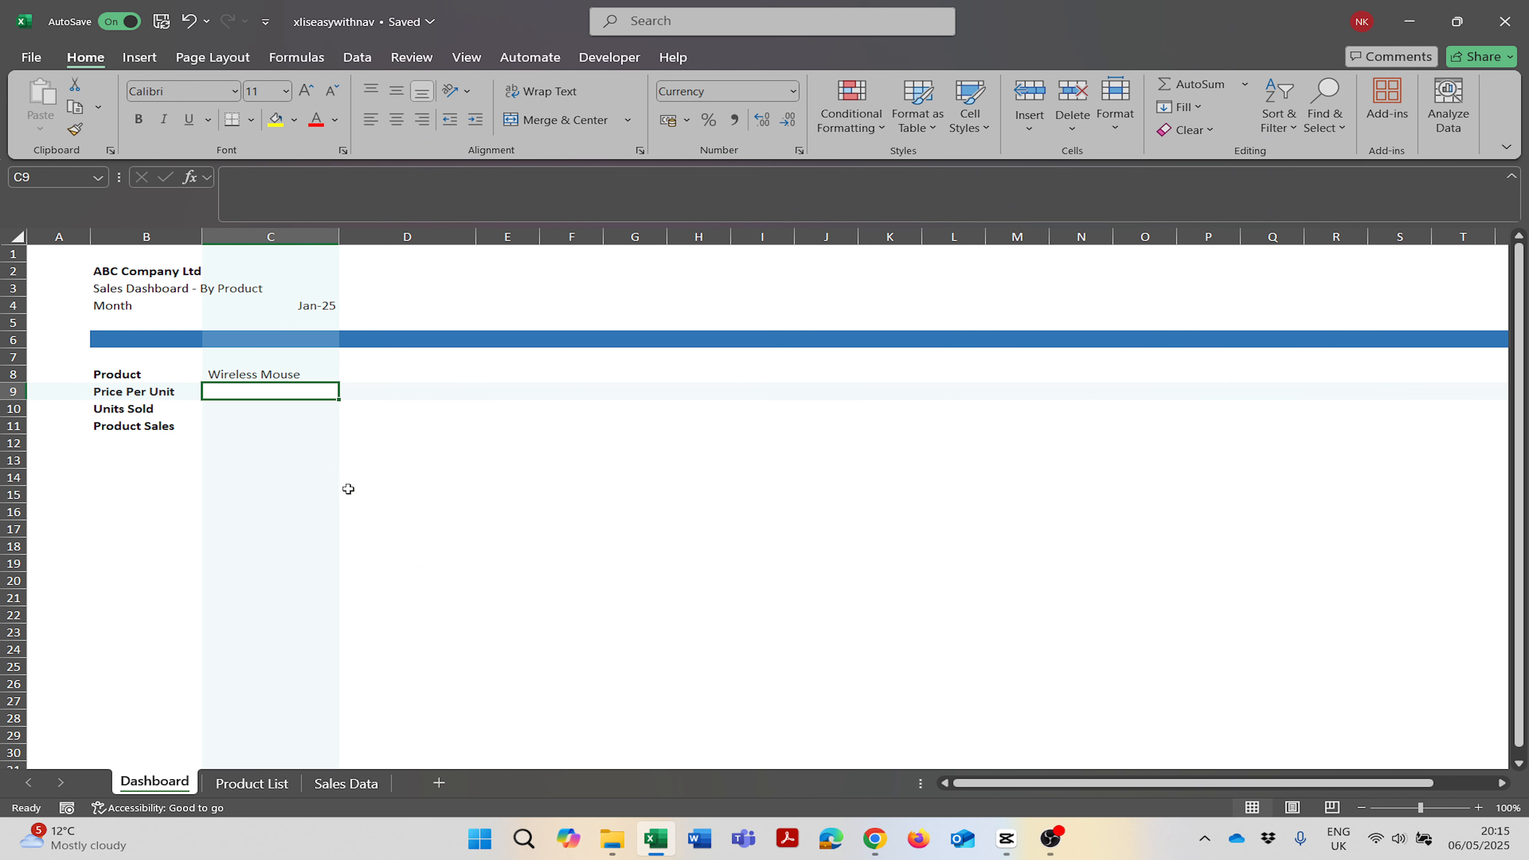
text(=V)
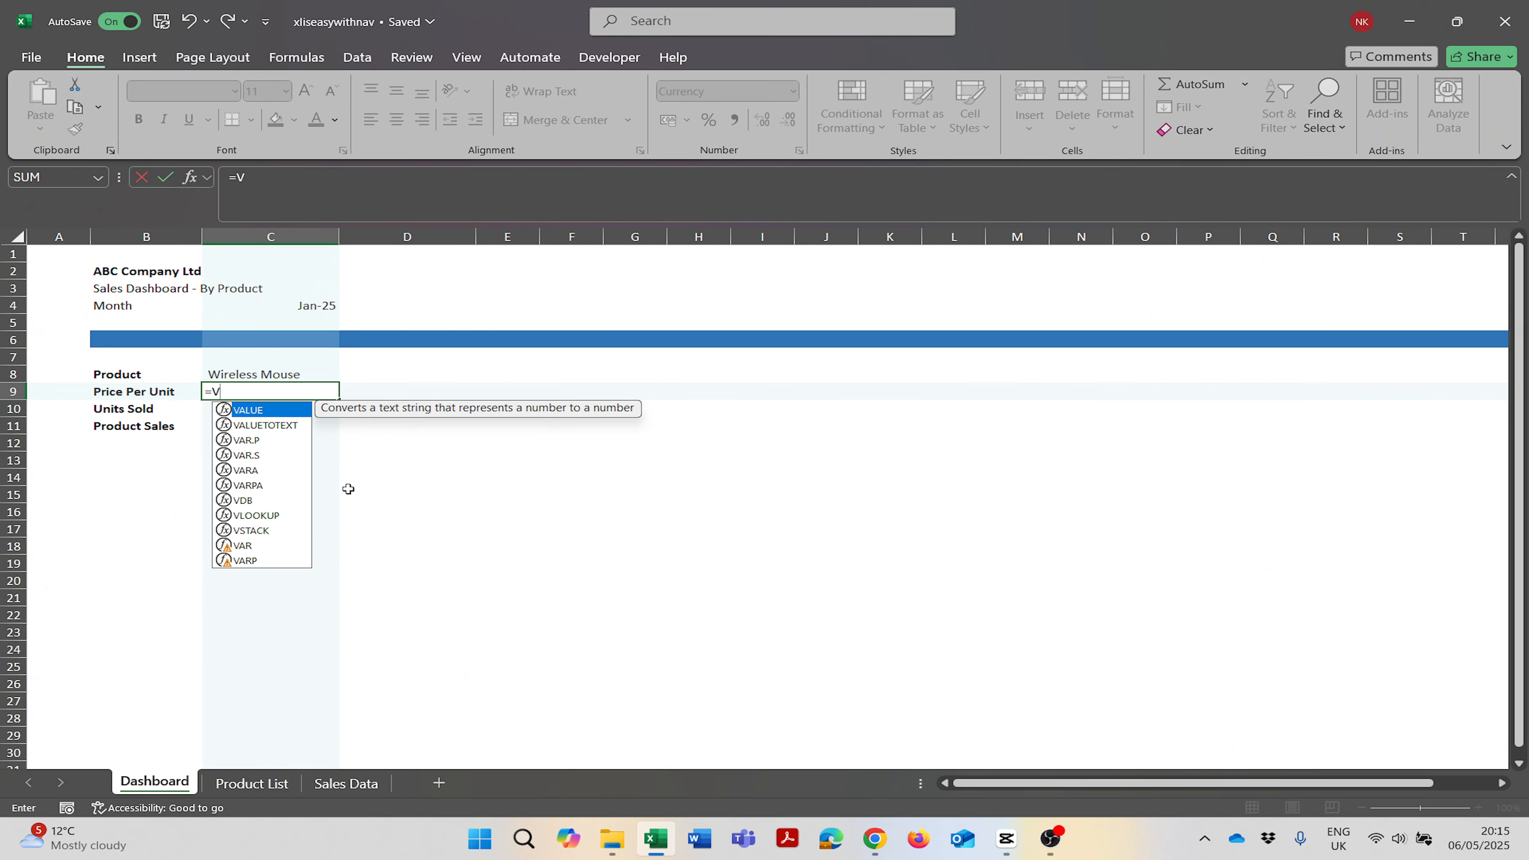
text(lookup()
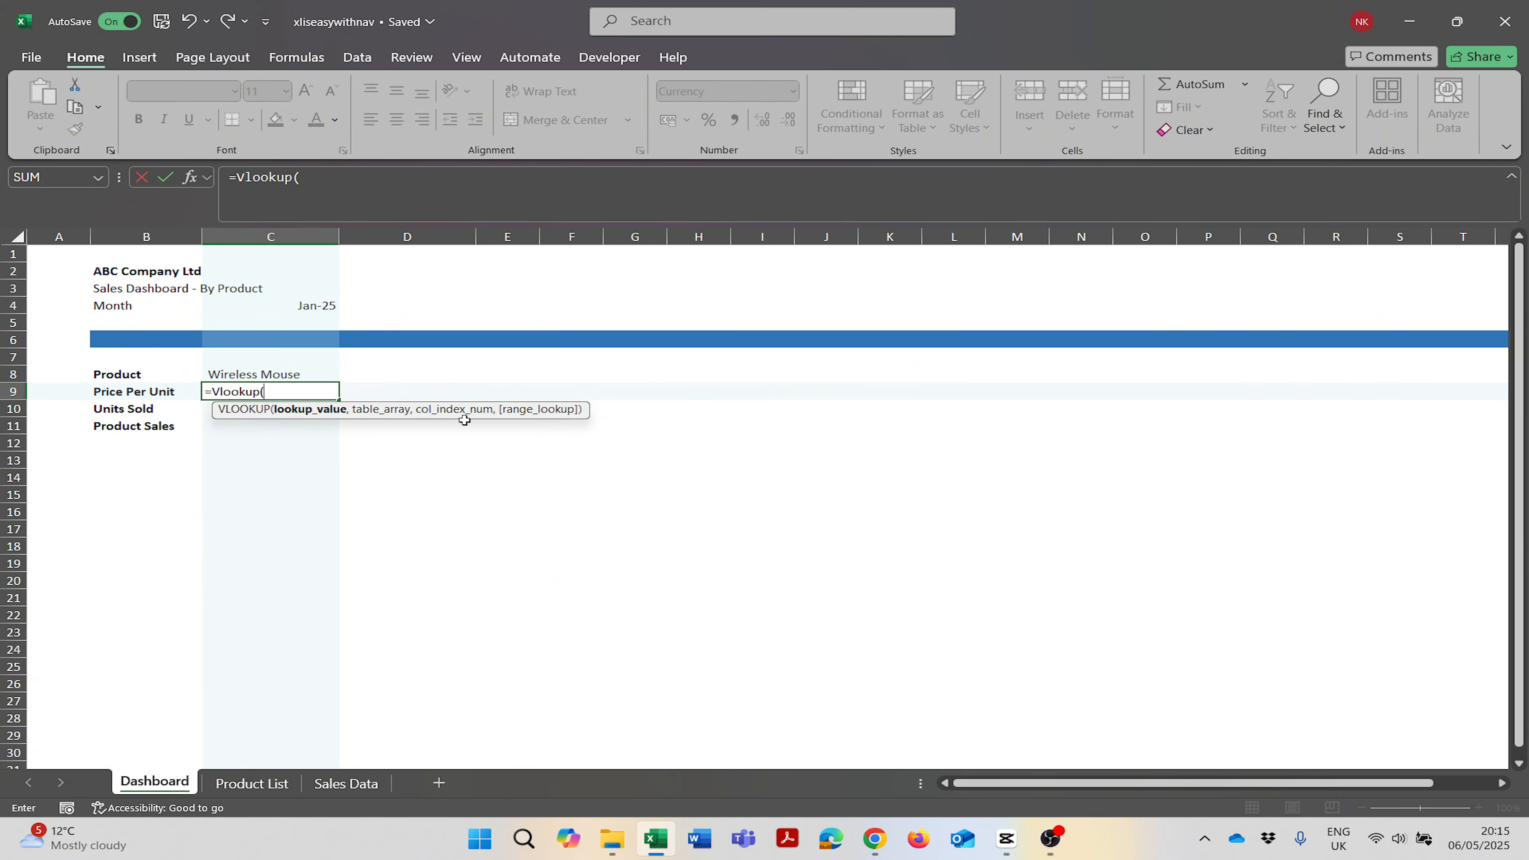
click(252, 783)
drag(90, 238, 251, 234)
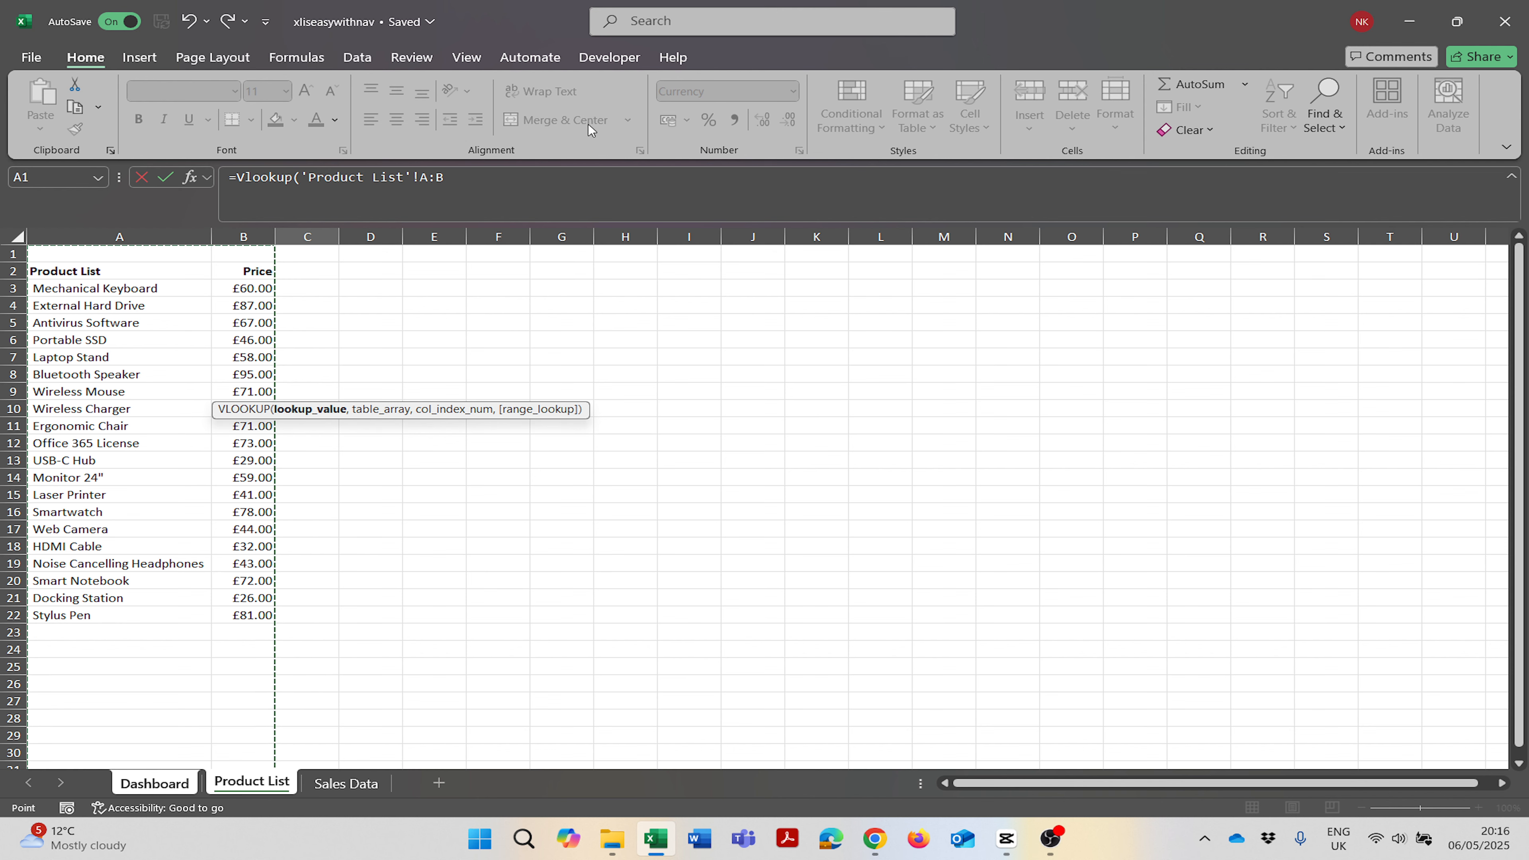
click(478, 189)
drag(478, 189, 158, 211)
key(BackSpace)
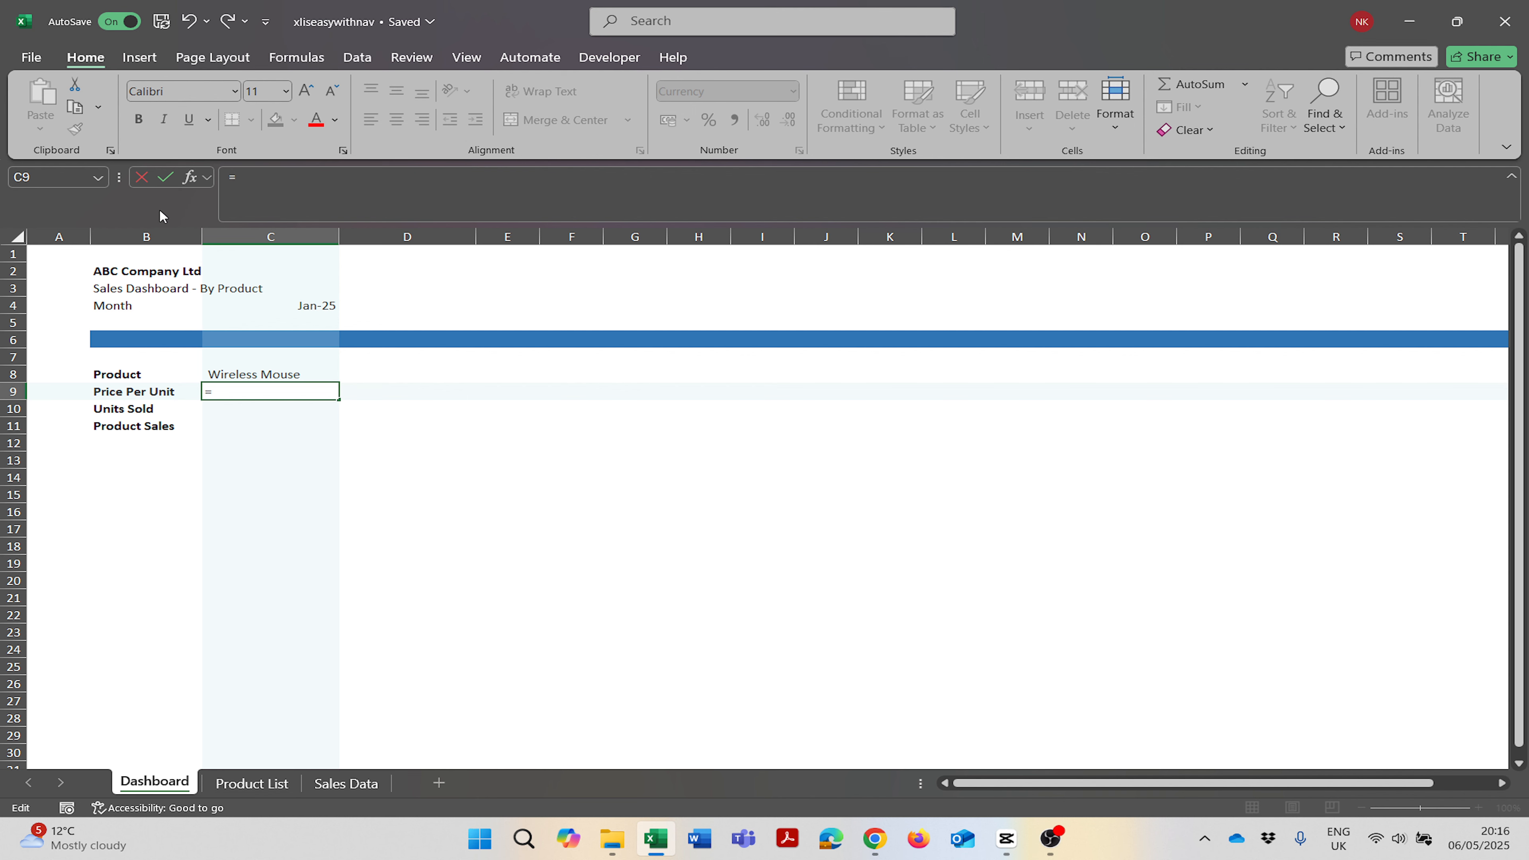
Begin a VLOOKUP formula in the Price Per Unit cell C9 with the absolute reference Dashboard!$C$8 as lookup value.
text(=)
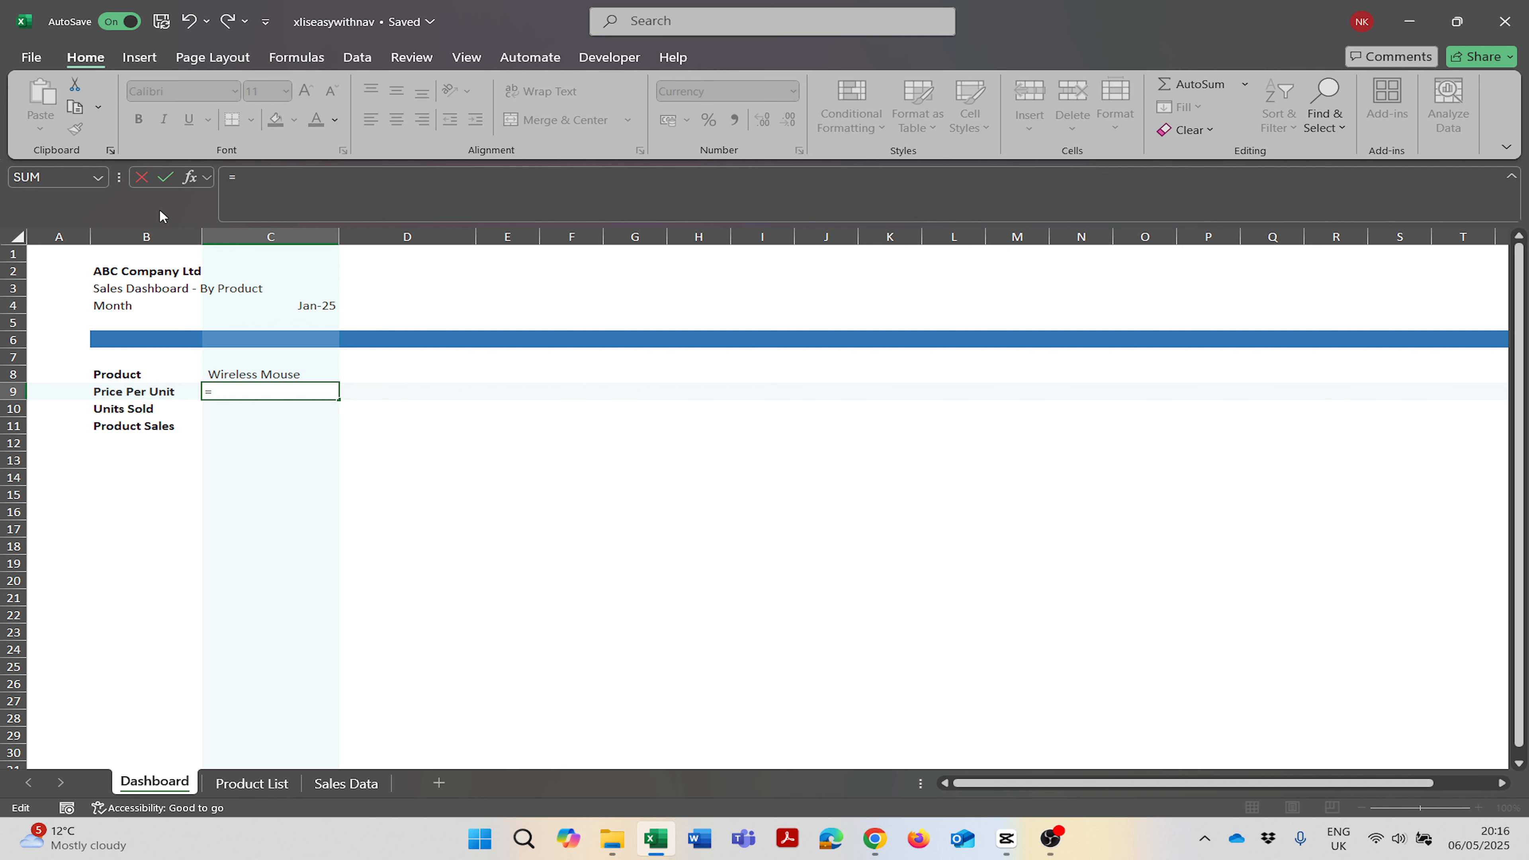
text(Vlookup()
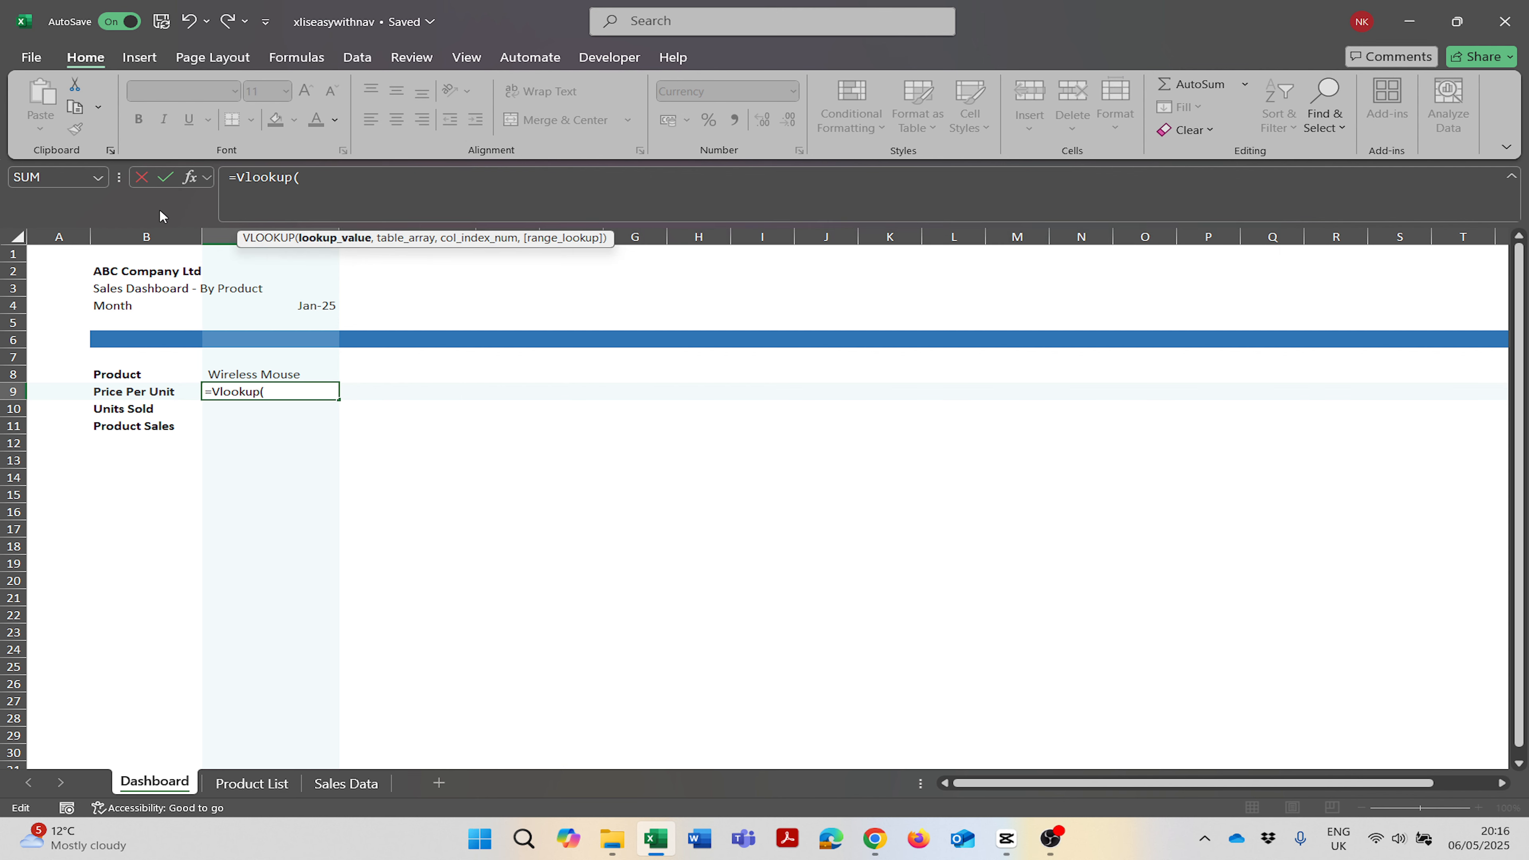
click(288, 373)
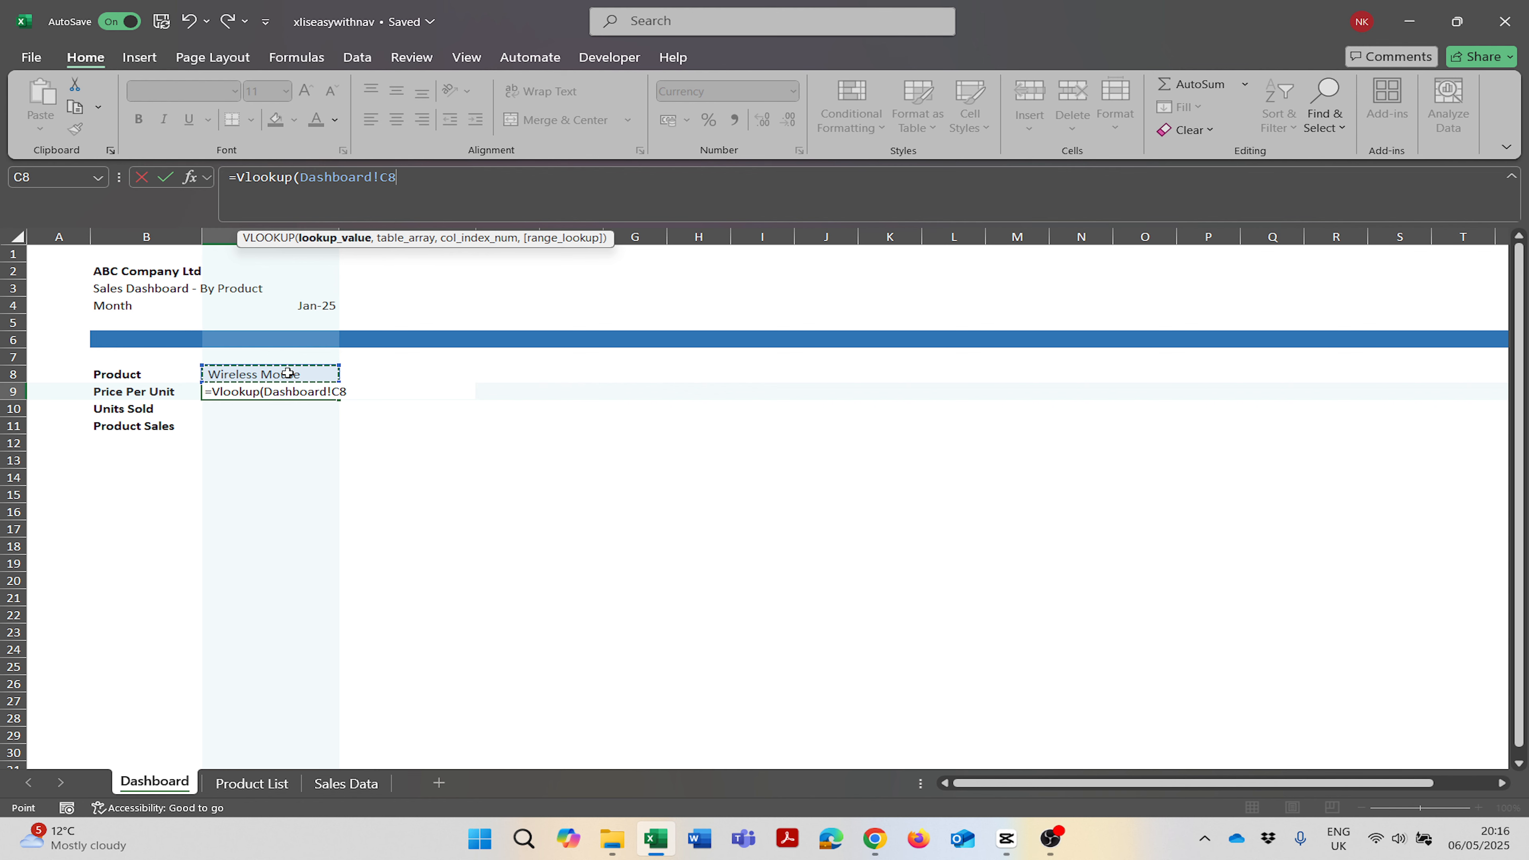
key(F4)
text(,)
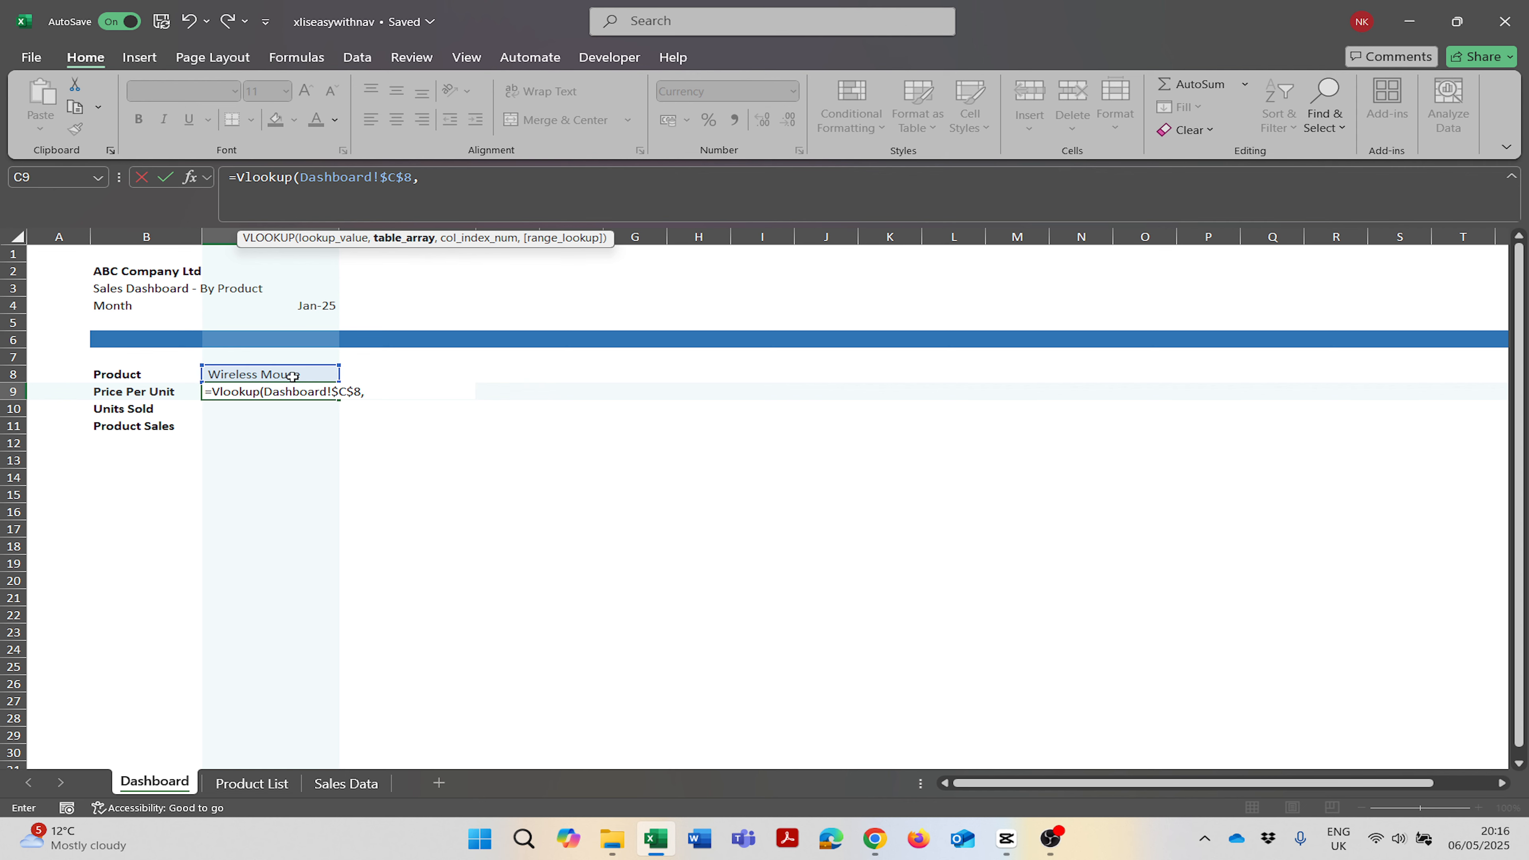
Complete the C9 VLOOKUP with table array 'Product List'!A:B, column index 2 and FALSE for an exact match, and check the result.
click(256, 782)
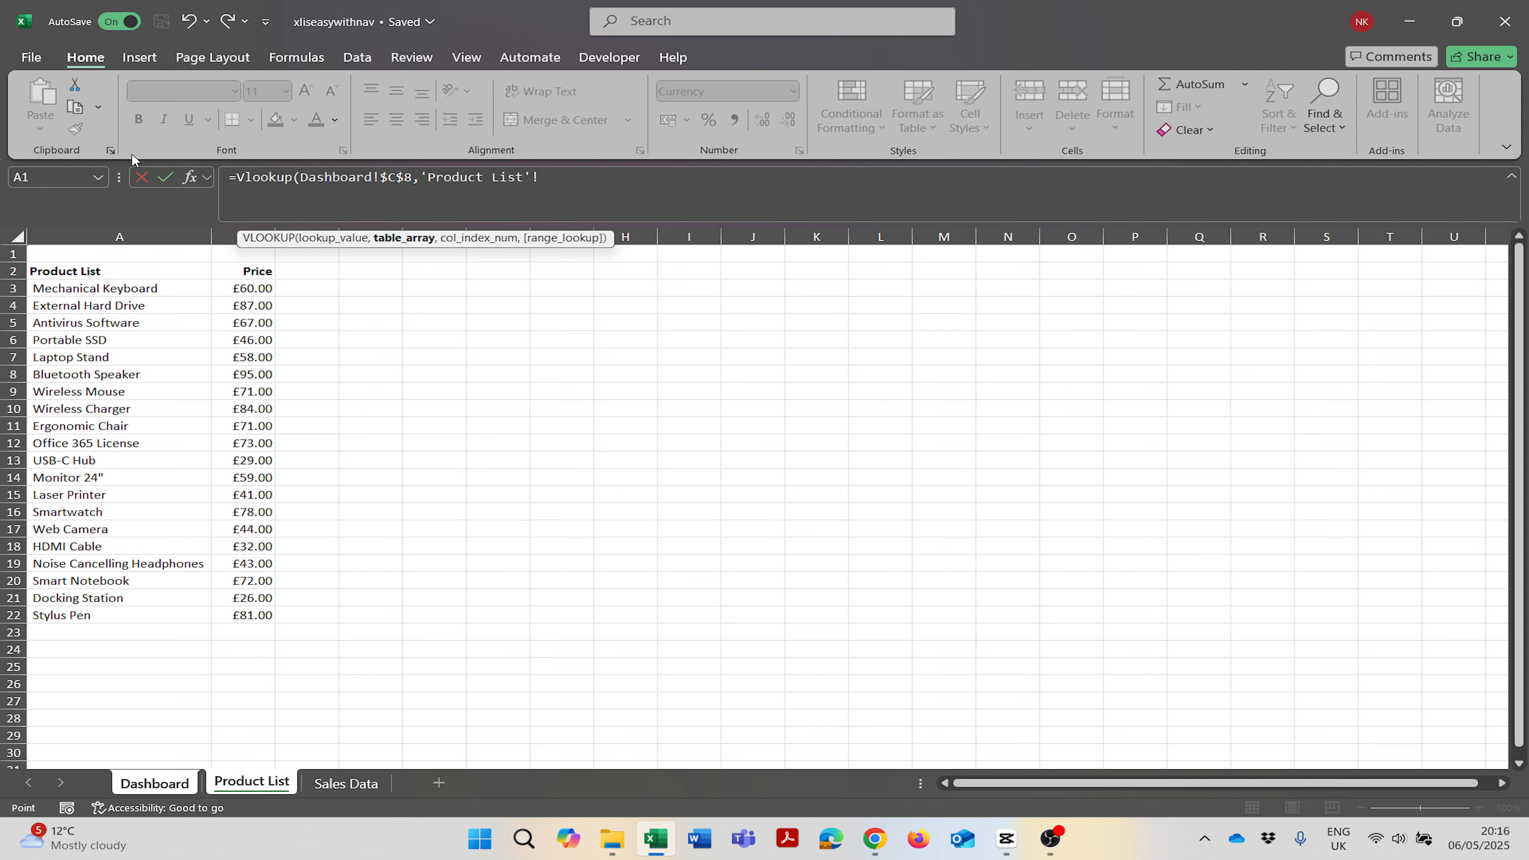
drag(93, 225, 241, 244)
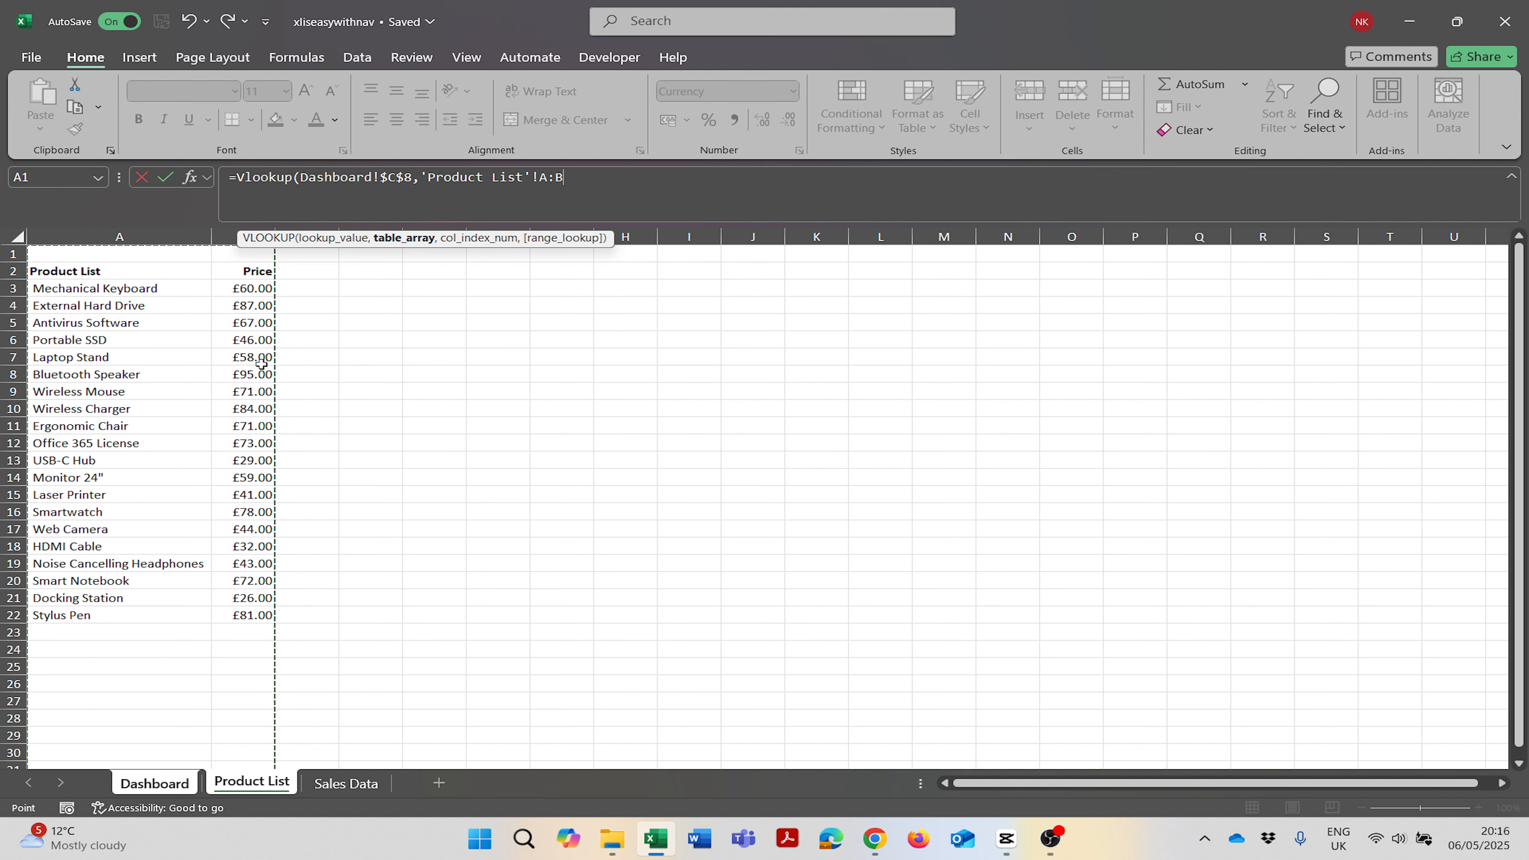
text(,2)
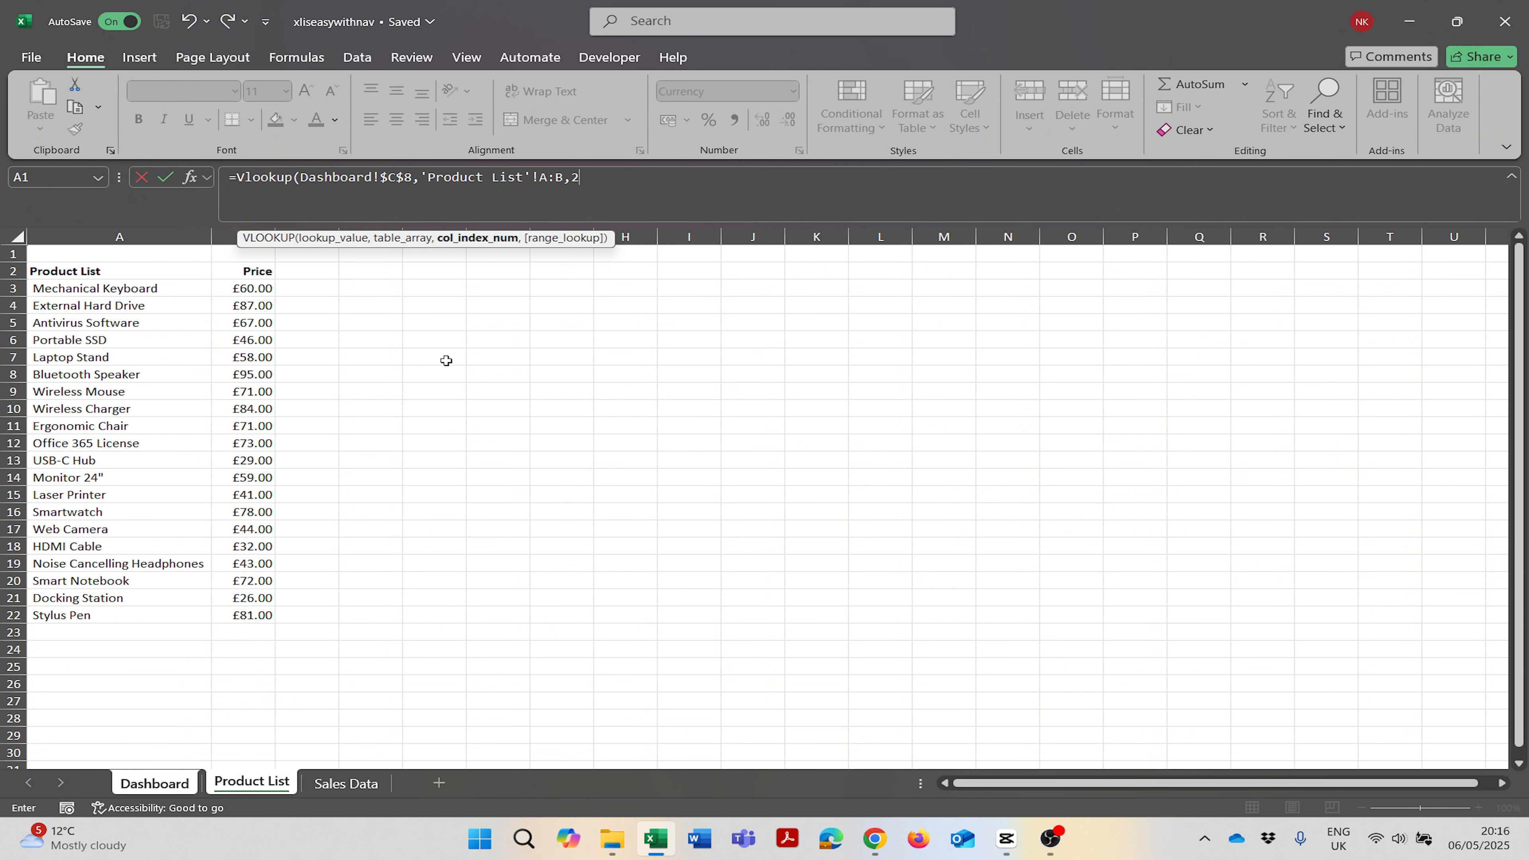
text(,)
text(fla)
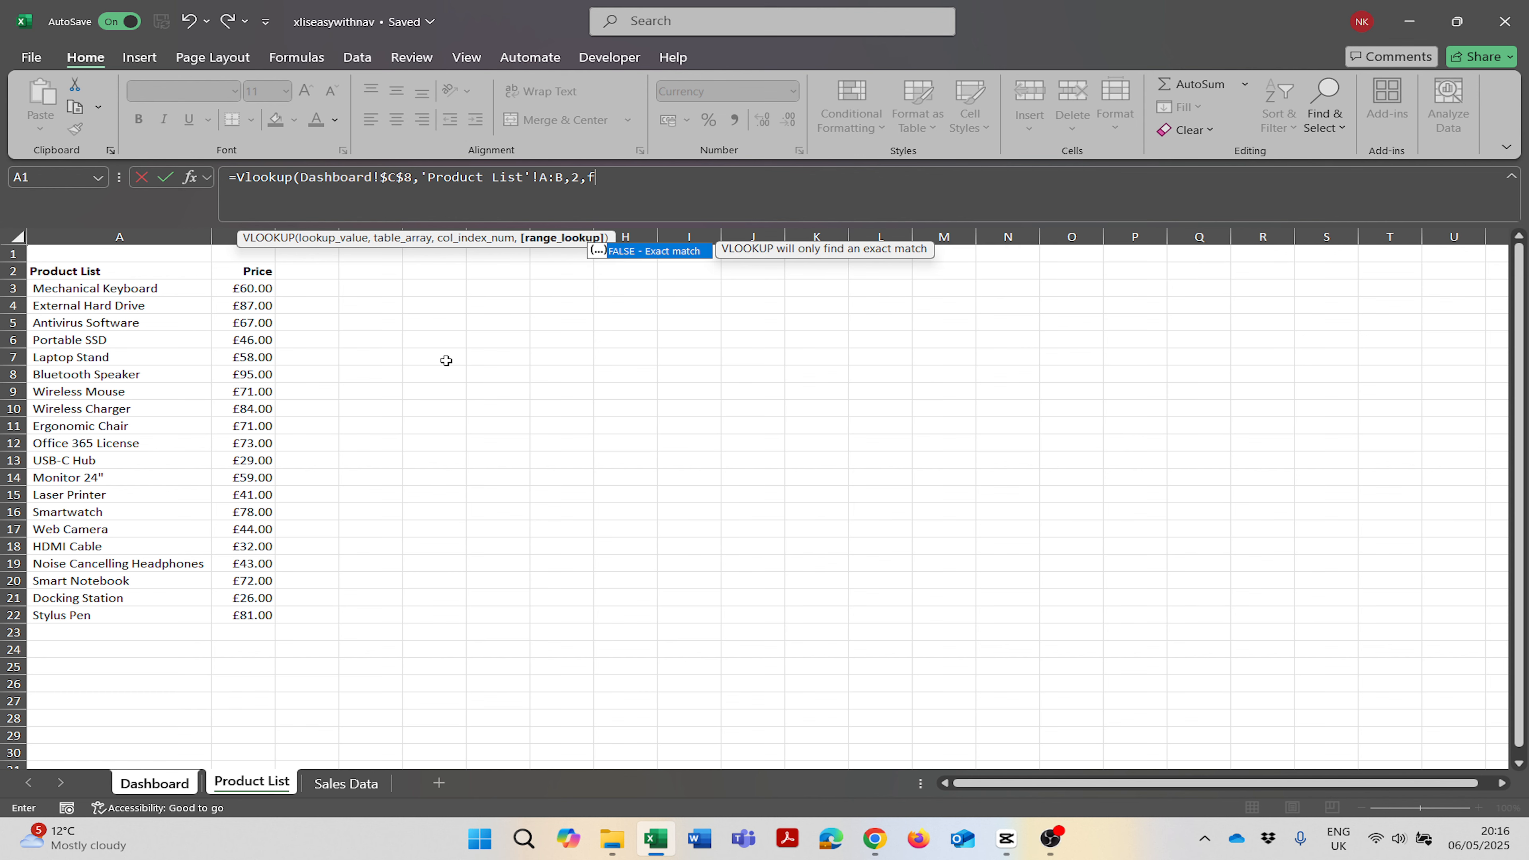
key(BackSpace)
text(alse))
key(Return)
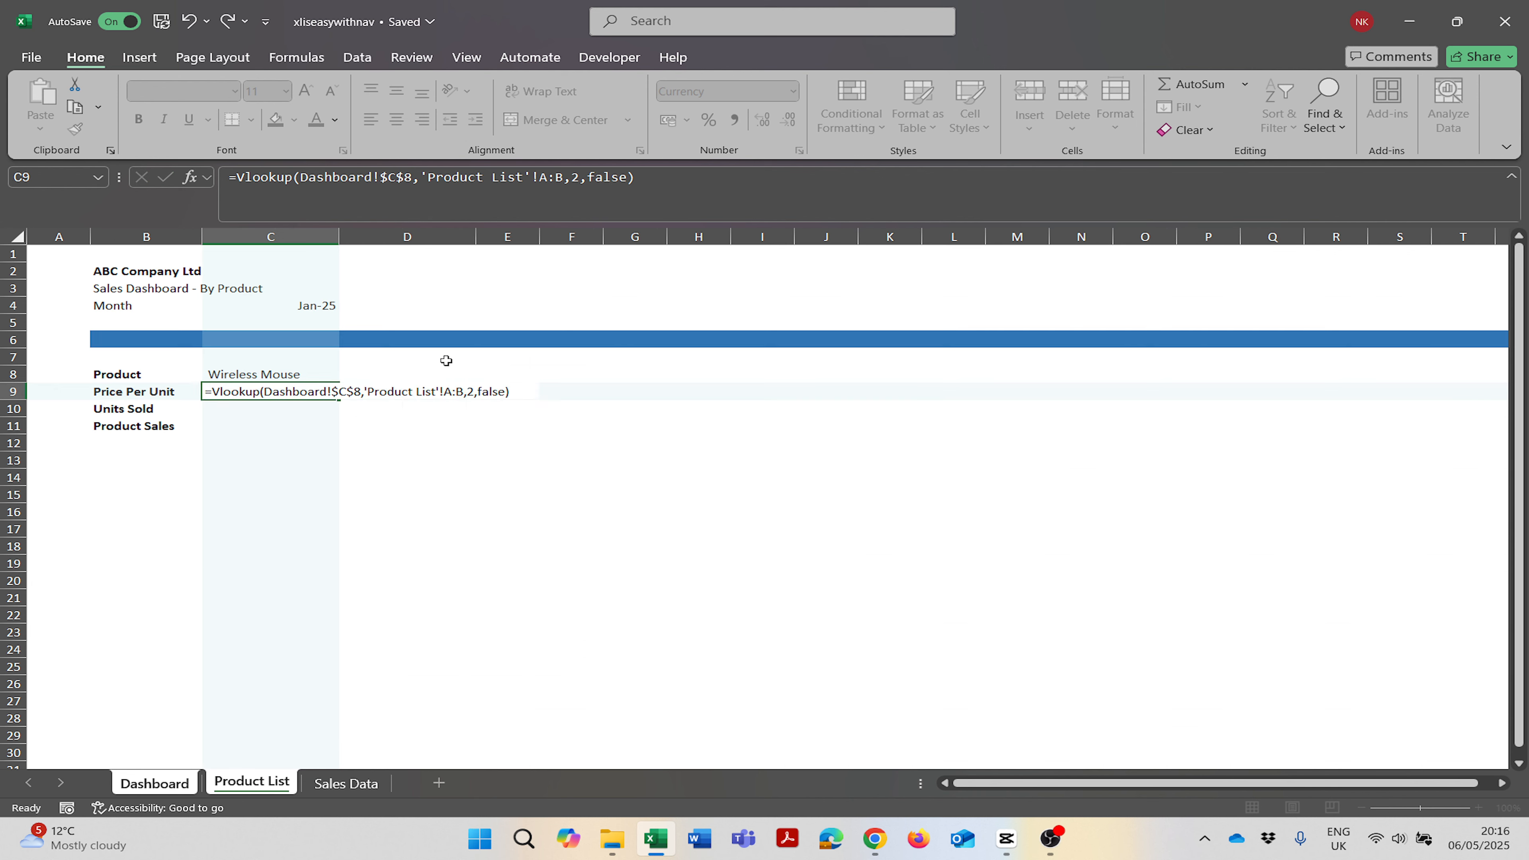
click(341, 393)
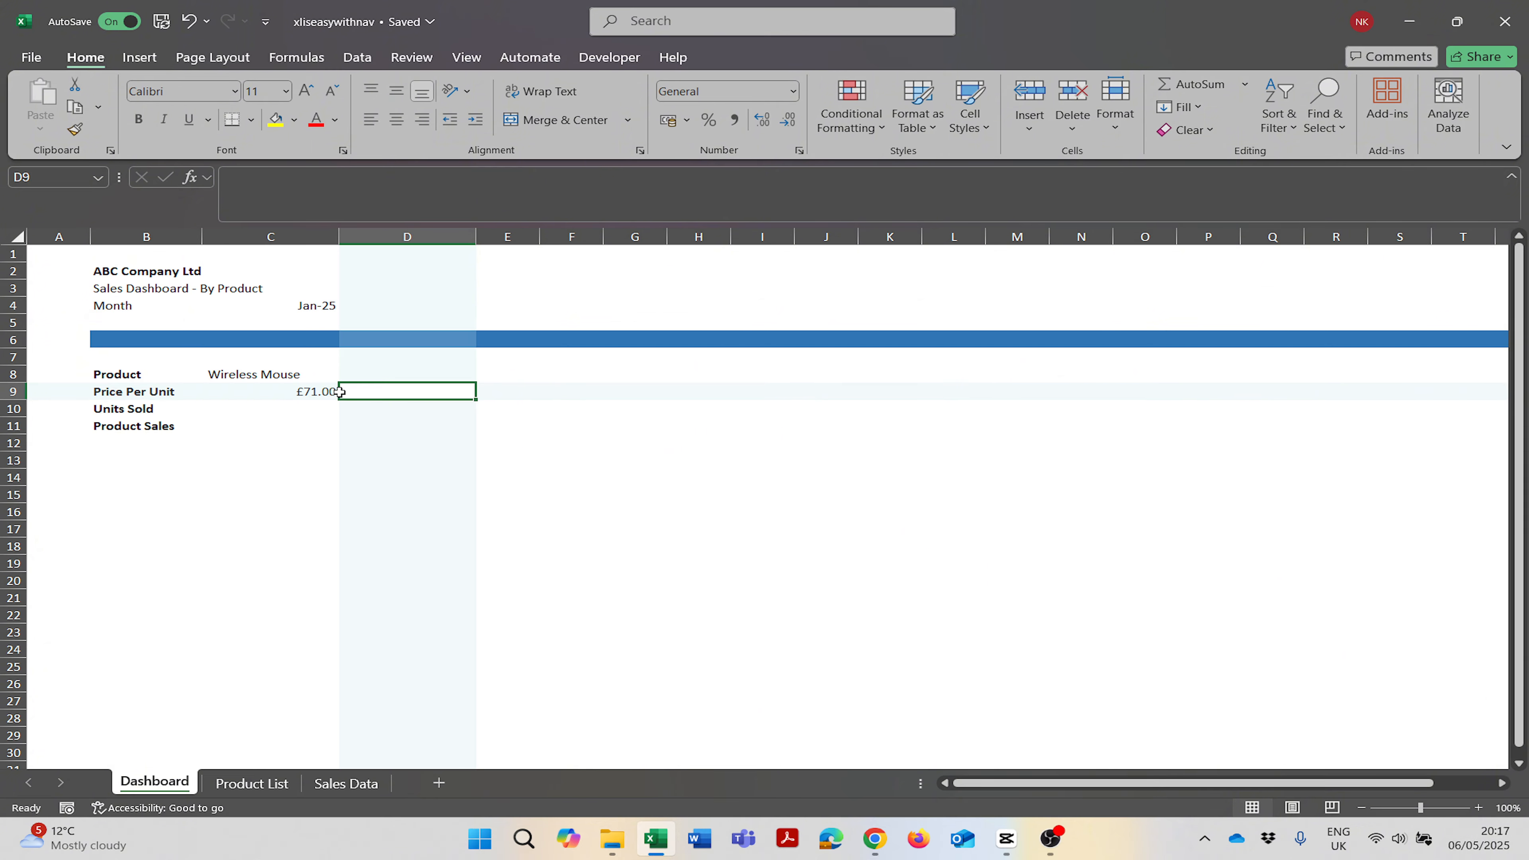
click(180, 391)
click(301, 392)
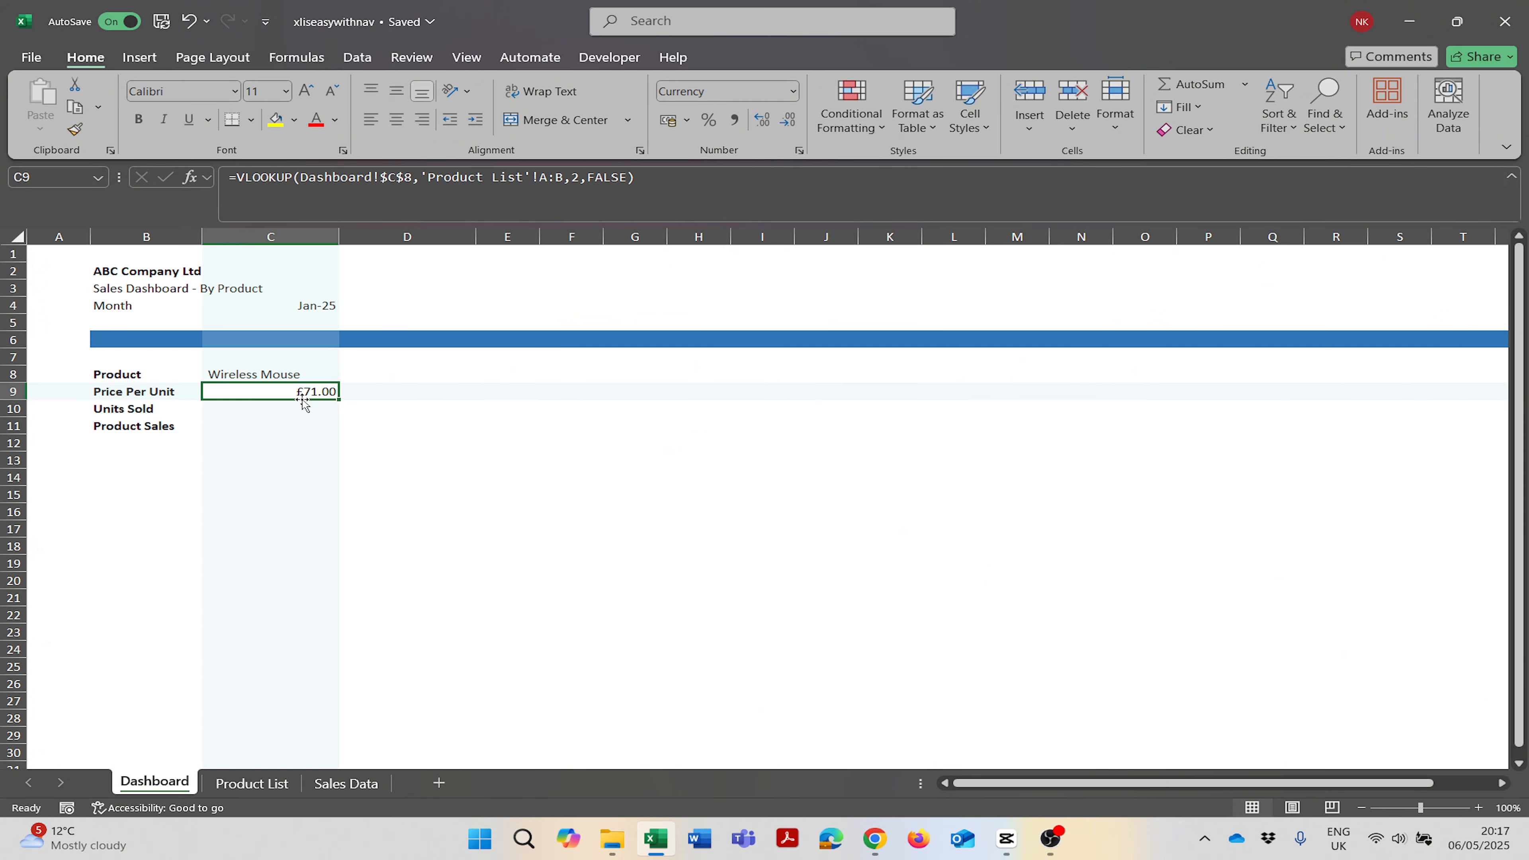
Test the price lookup by choosing Ergonomic Chair, Bluetooth Speaker, External Hard Drive, Wireless Charger and USB-C Hub in turn as the product in C8.
click(296, 375)
click(347, 377)
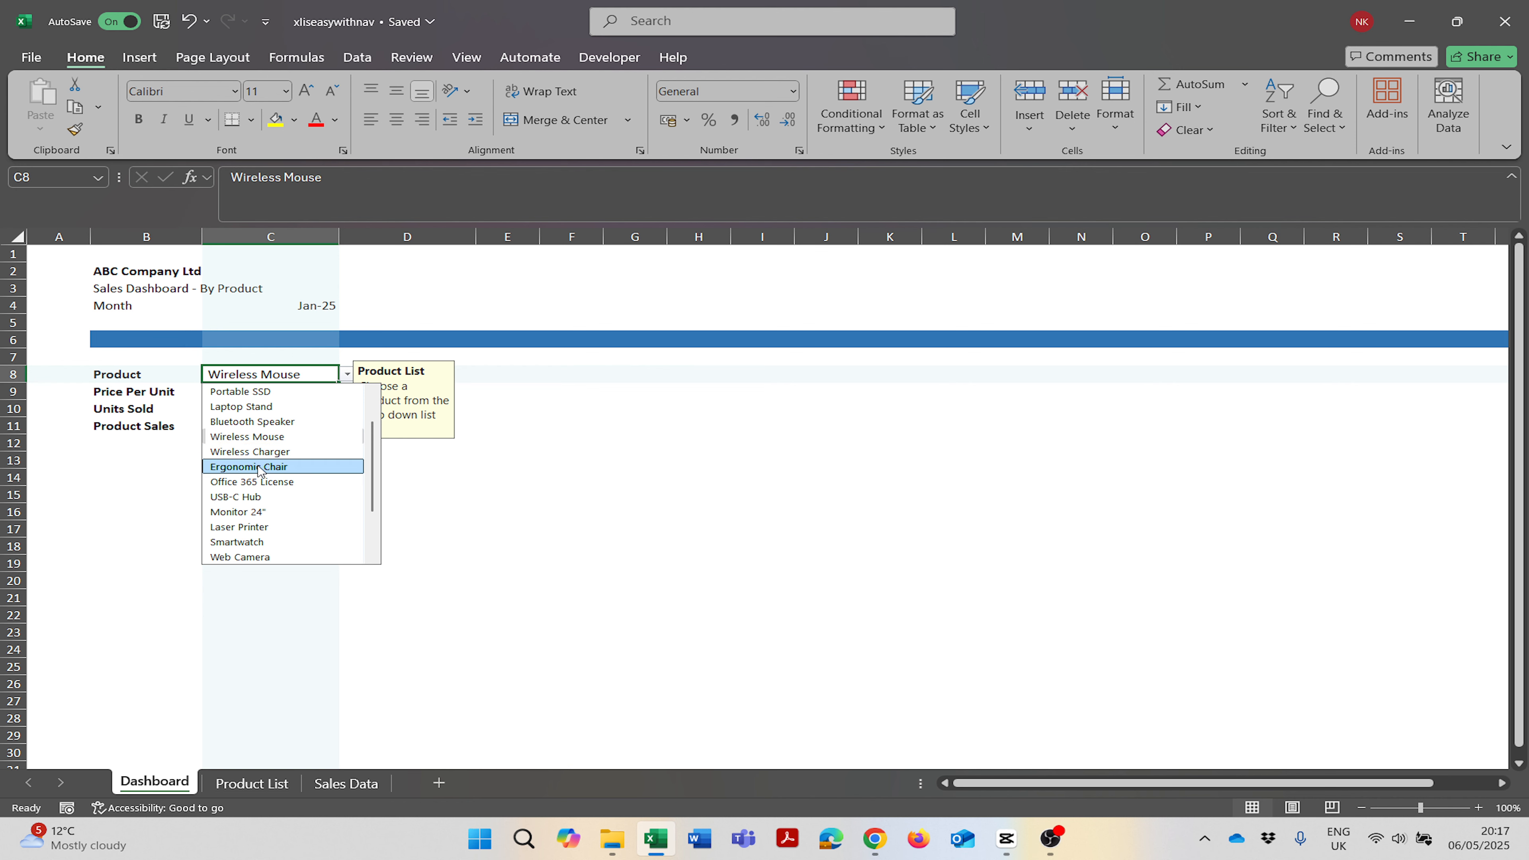
click(293, 468)
click(347, 377)
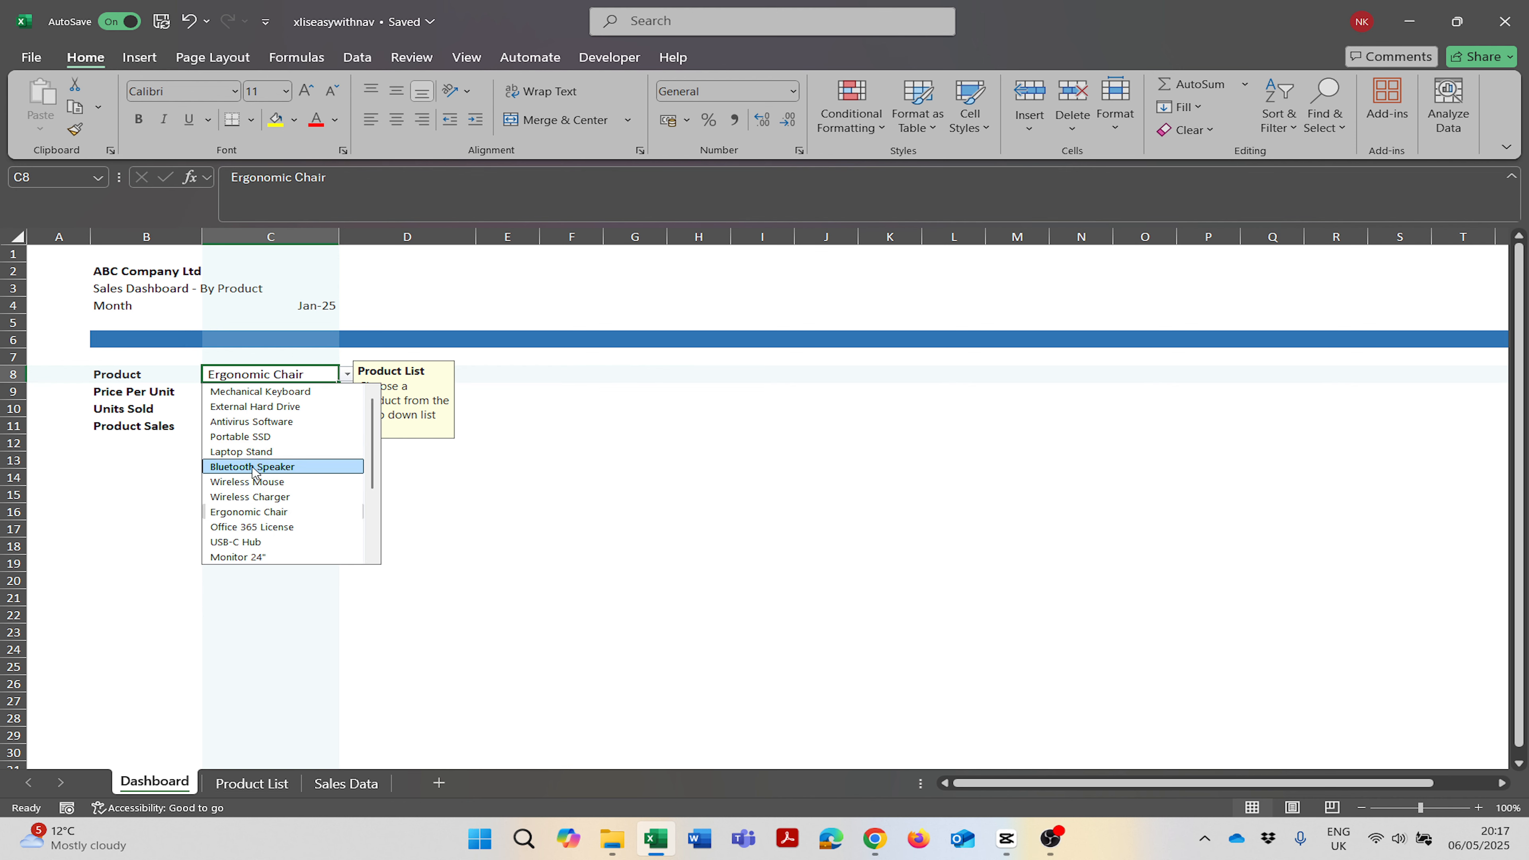
click(290, 469)
click(347, 377)
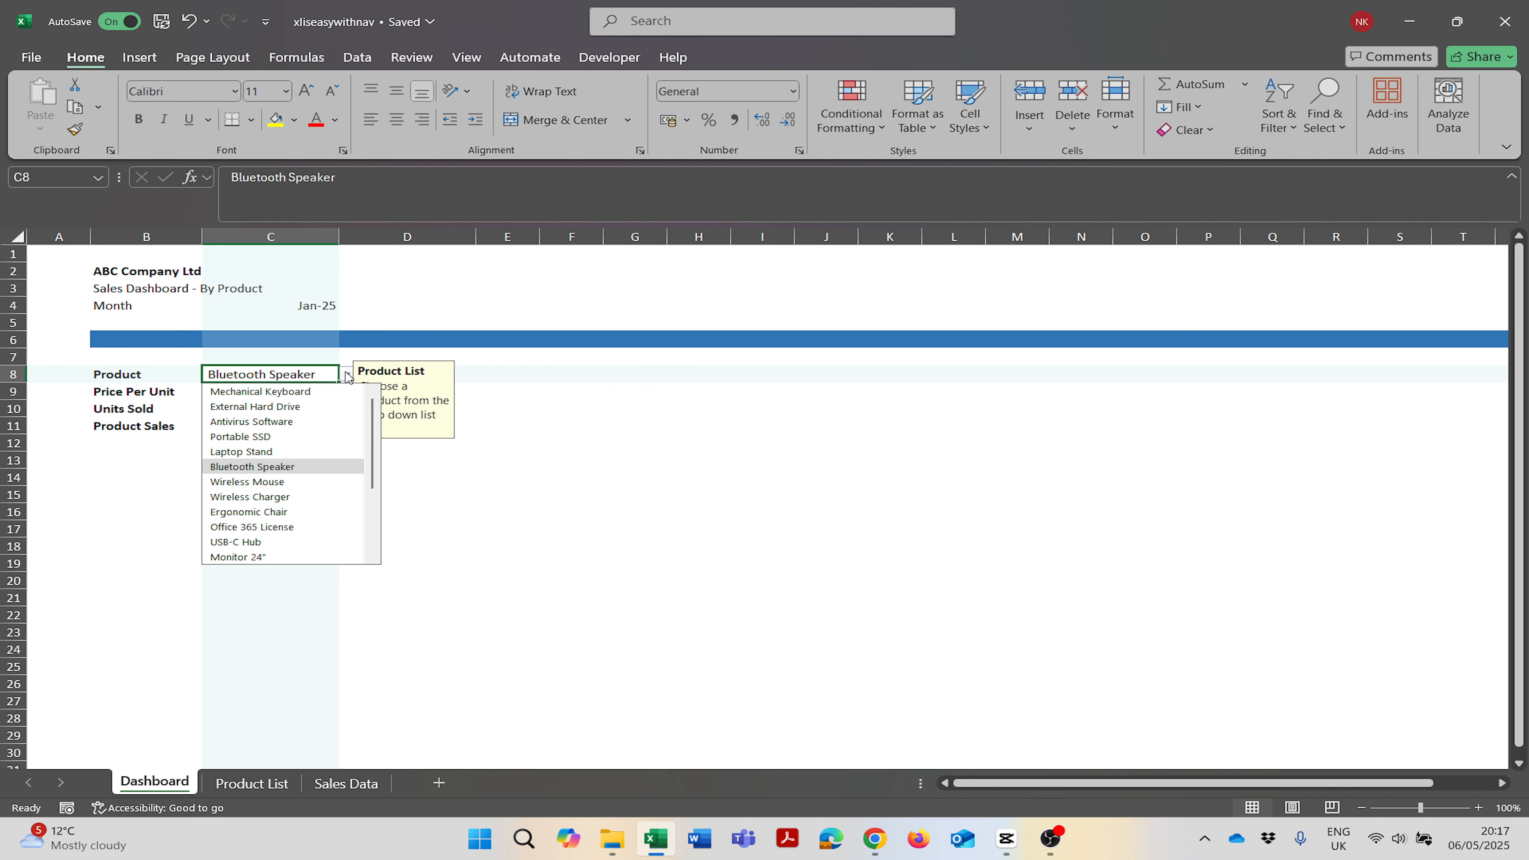
click(280, 410)
click(347, 377)
click(257, 501)
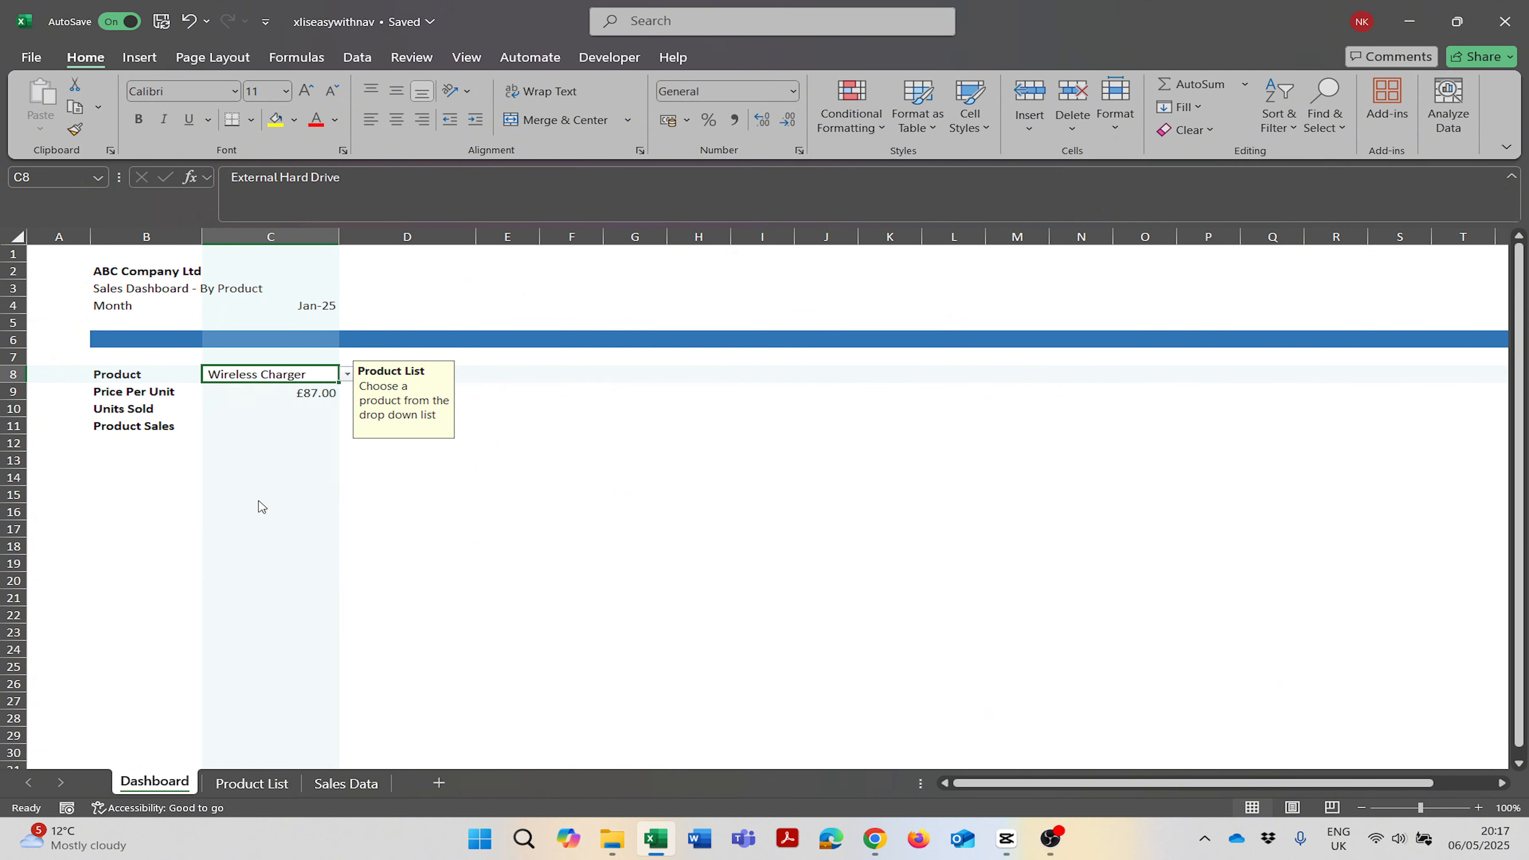
click(347, 377)
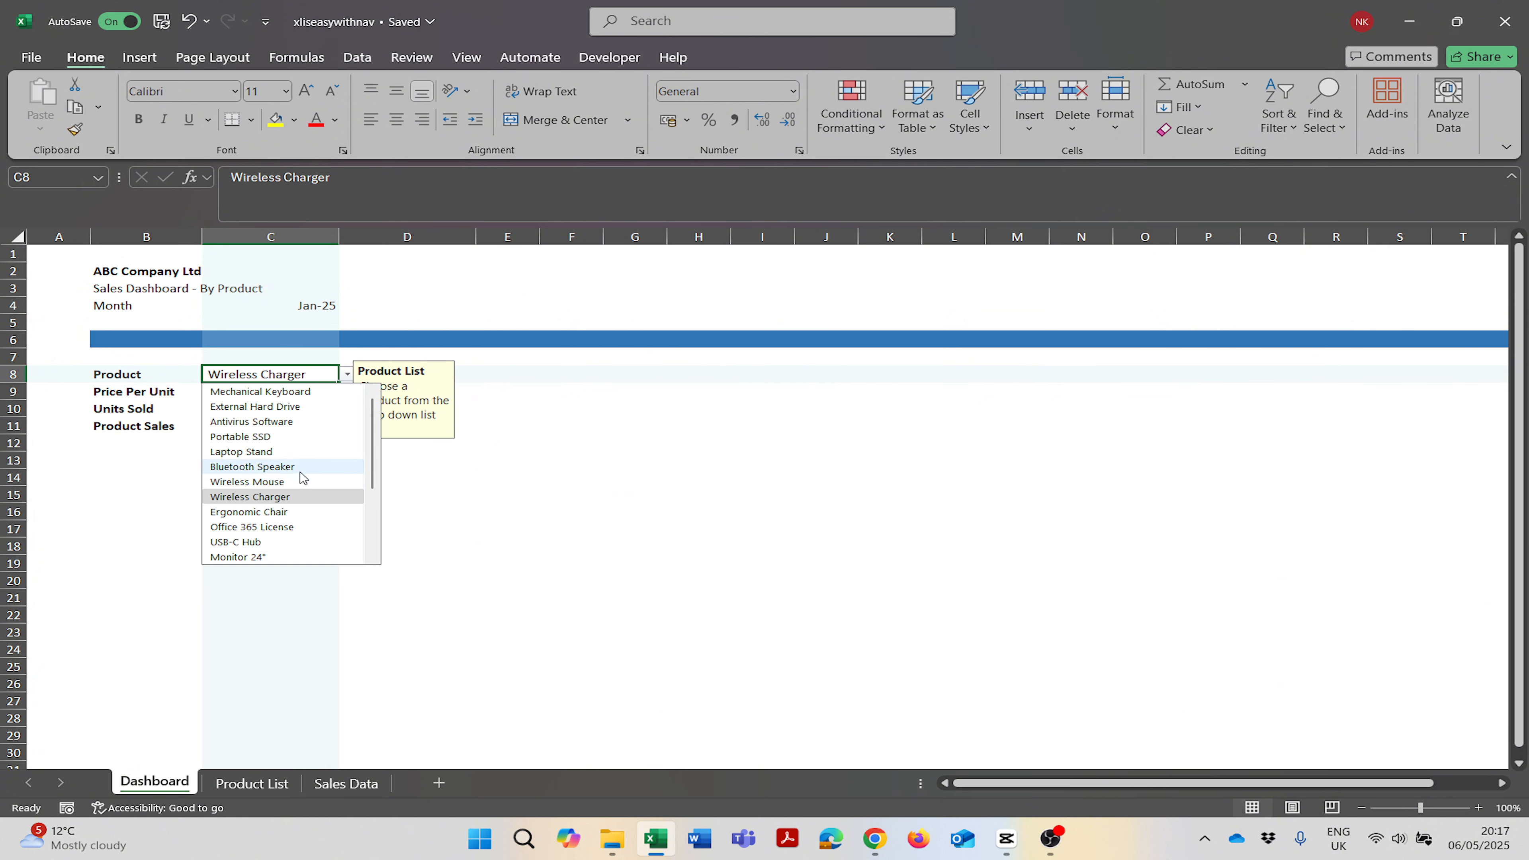
click(258, 544)
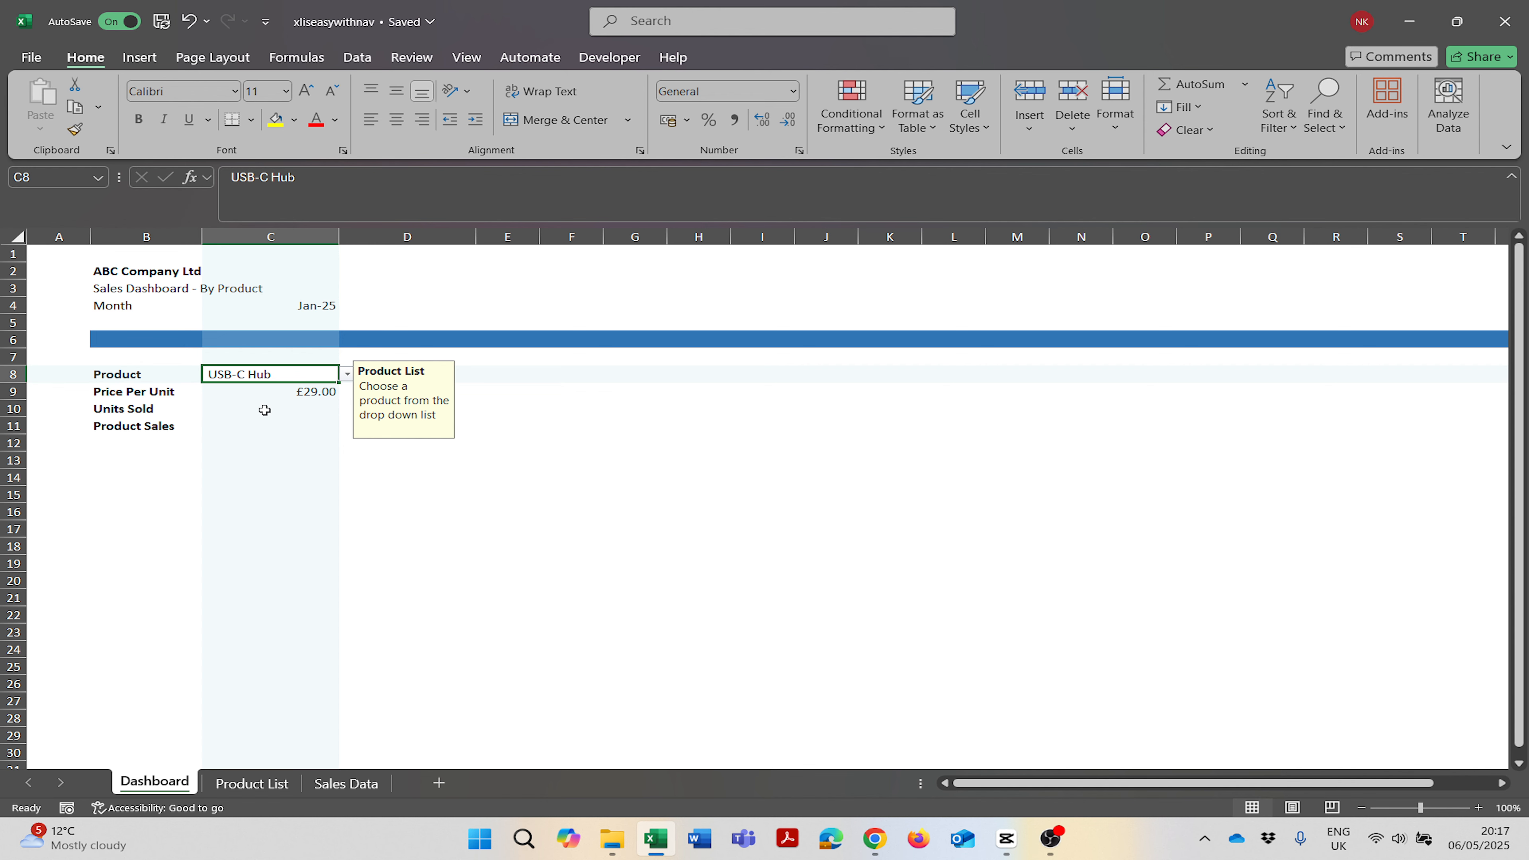
Check the column index in the C9 VLOOKUP and number the Product List columns 1 in A1 and 2 in B1.
click(284, 391)
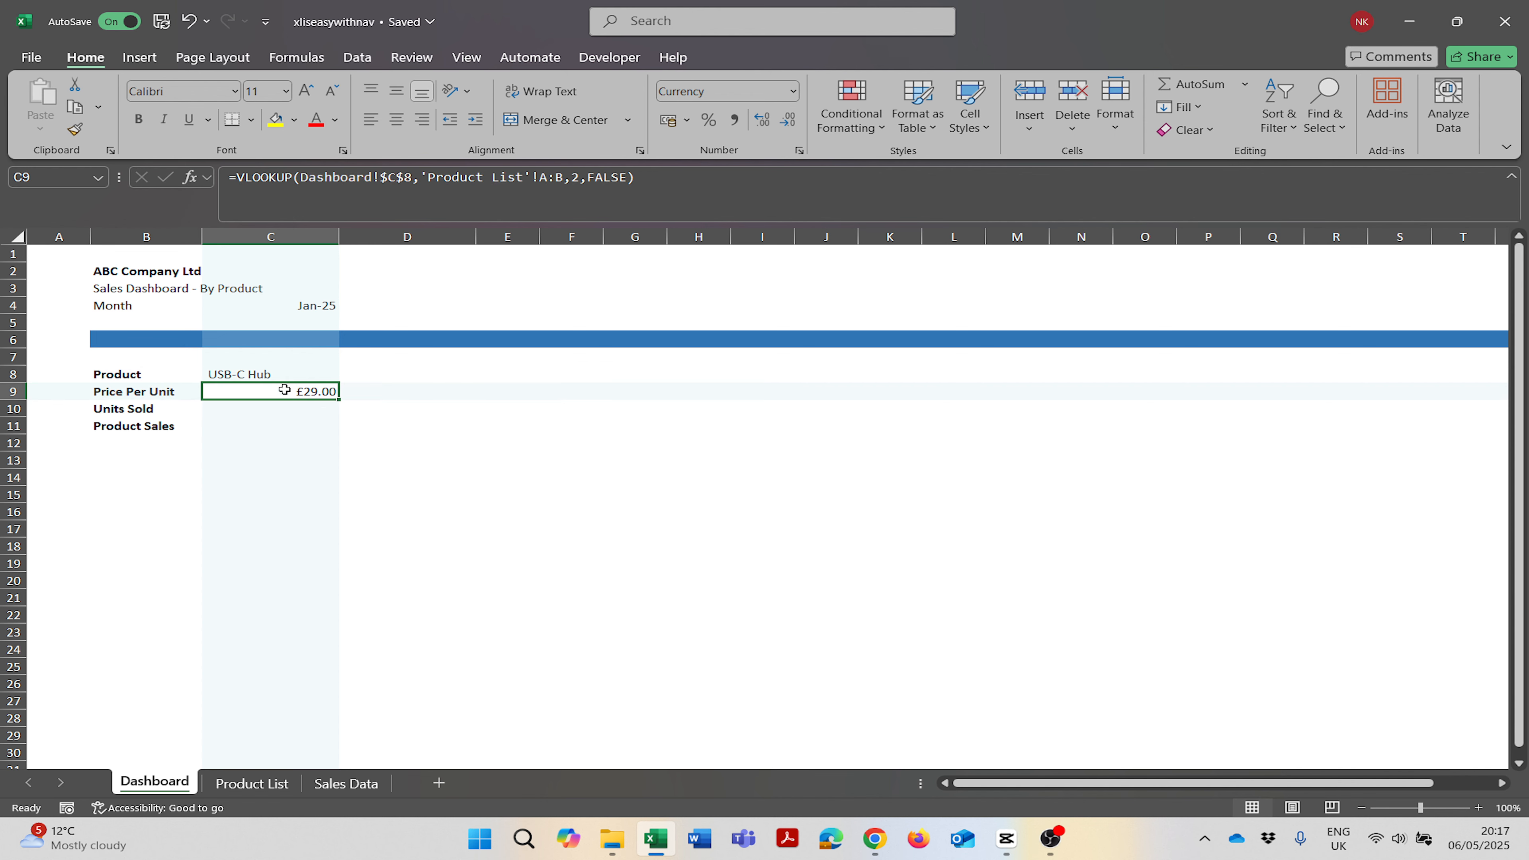
click(576, 178)
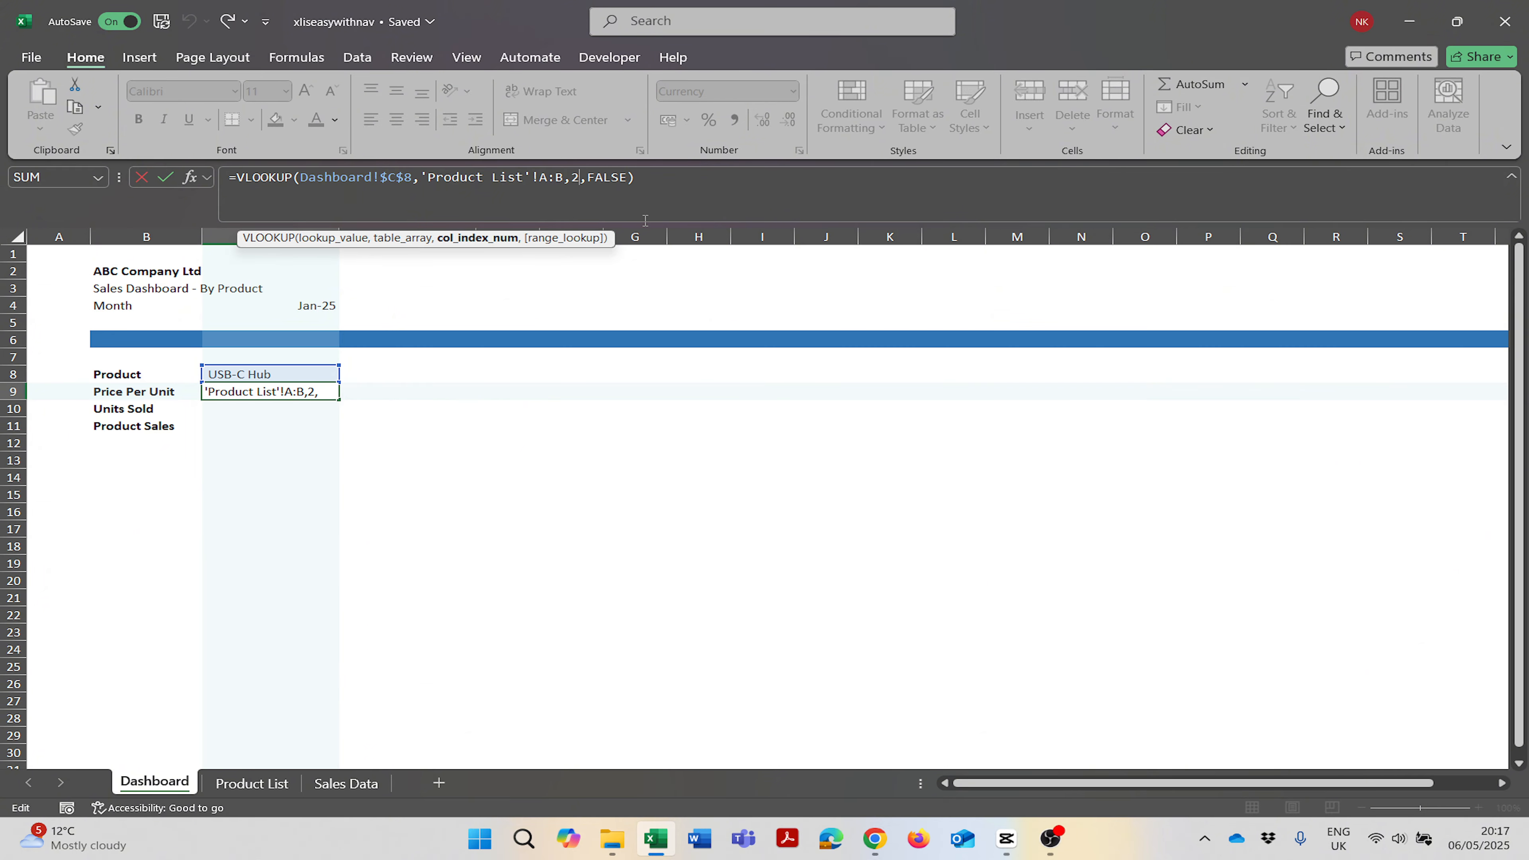
click(256, 782)
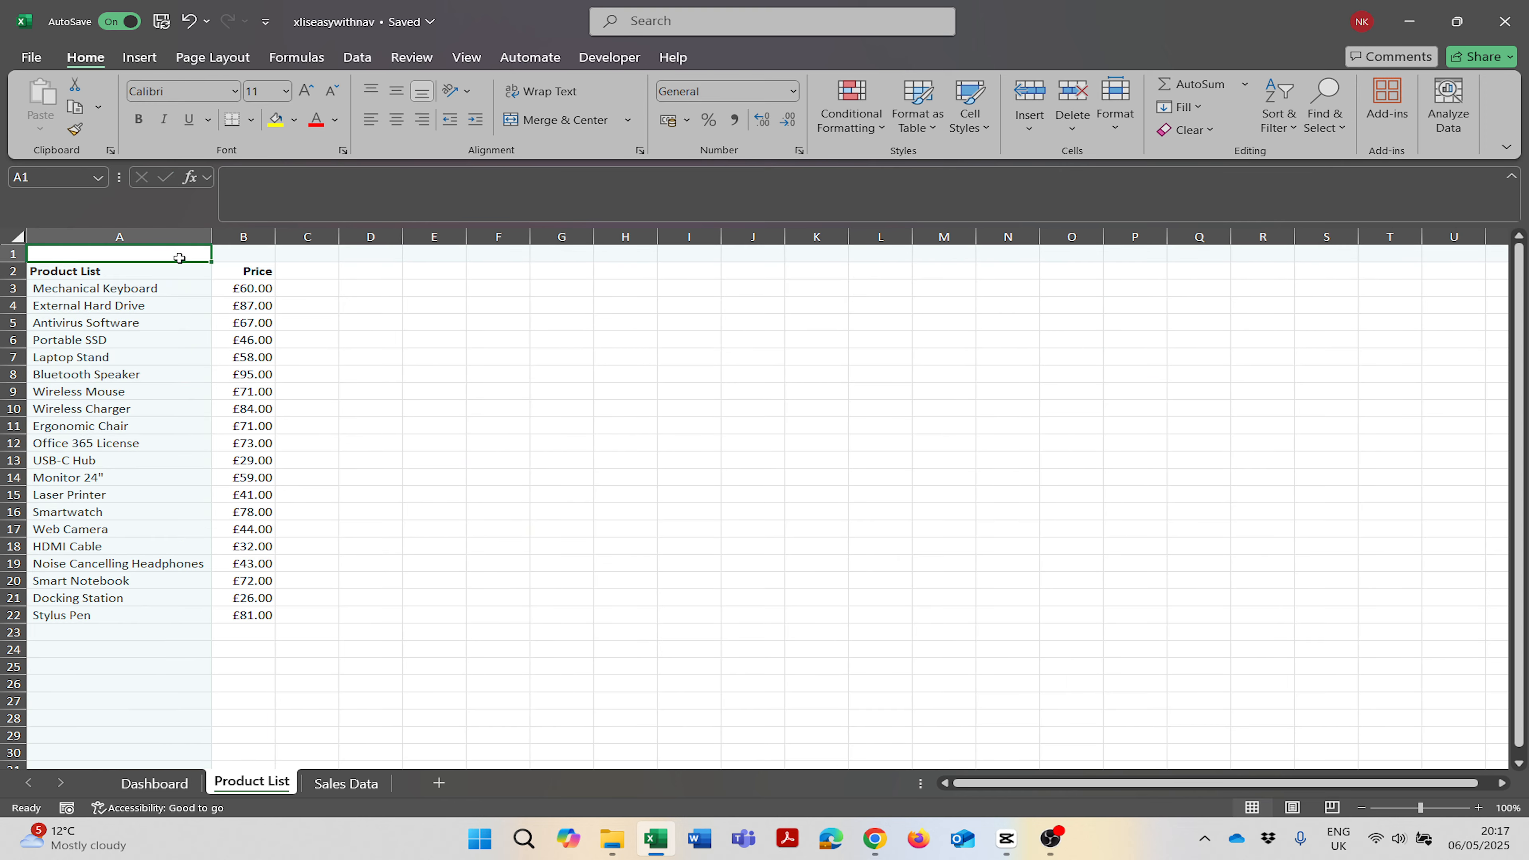
text(1)
key(Tab)
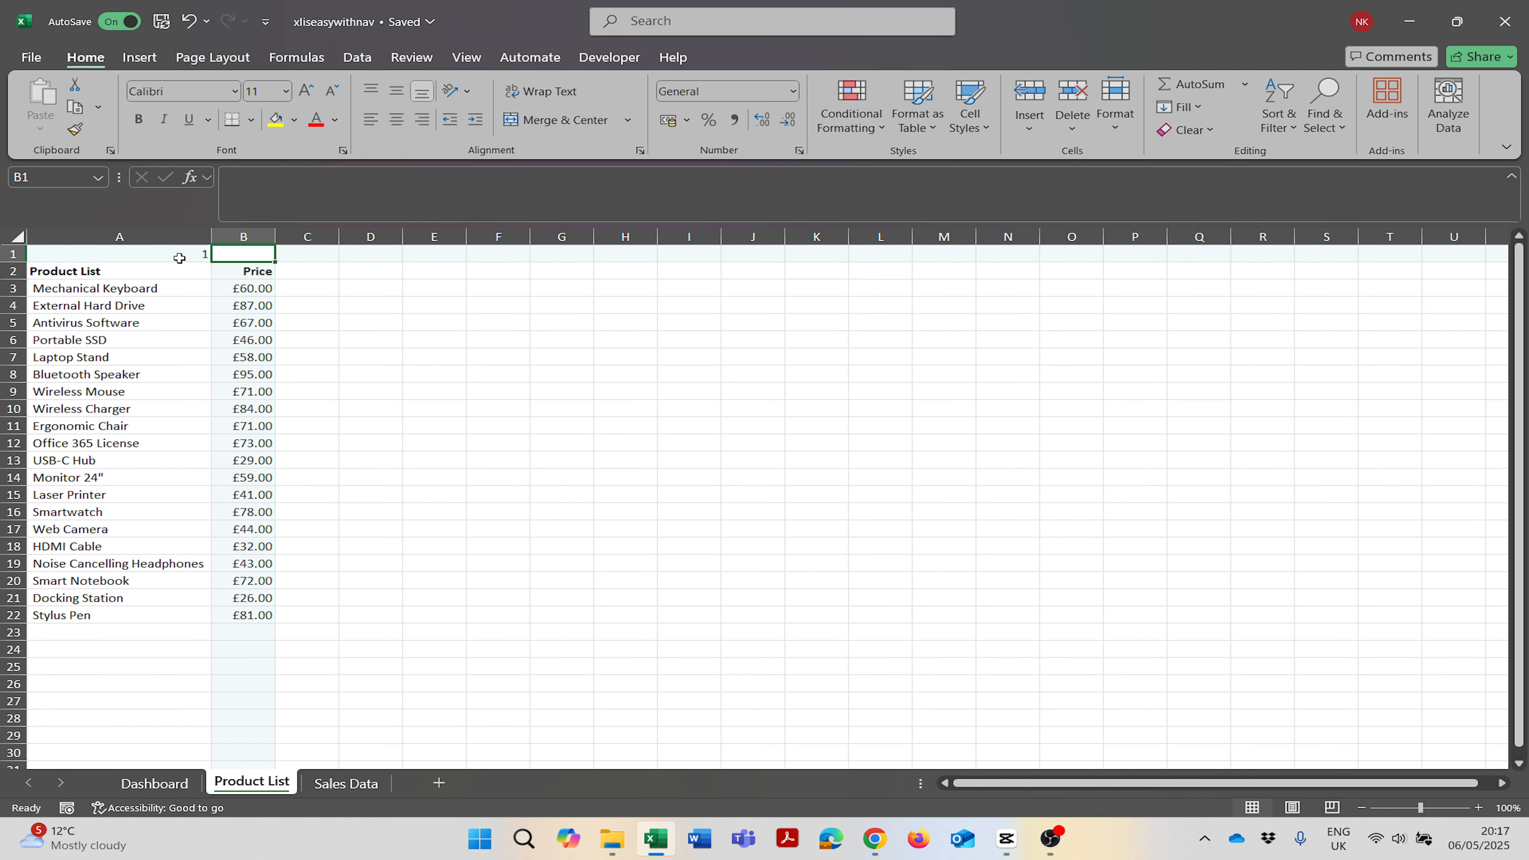
text(2)
key(Tab)
key(Left)
key(Right)
key(Right)
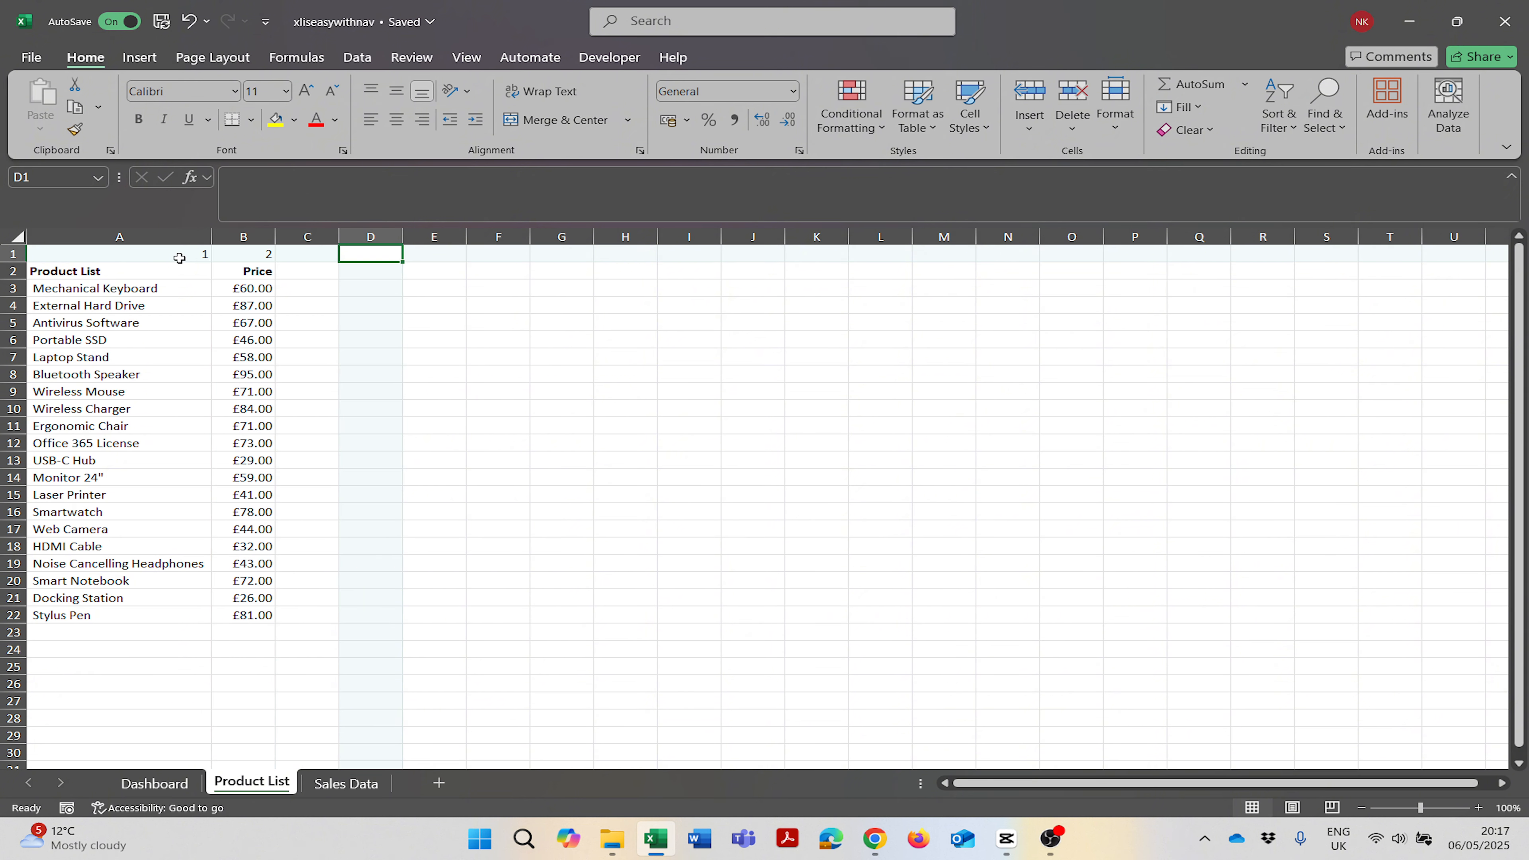
key(Left)
key(Left)
key(Left)
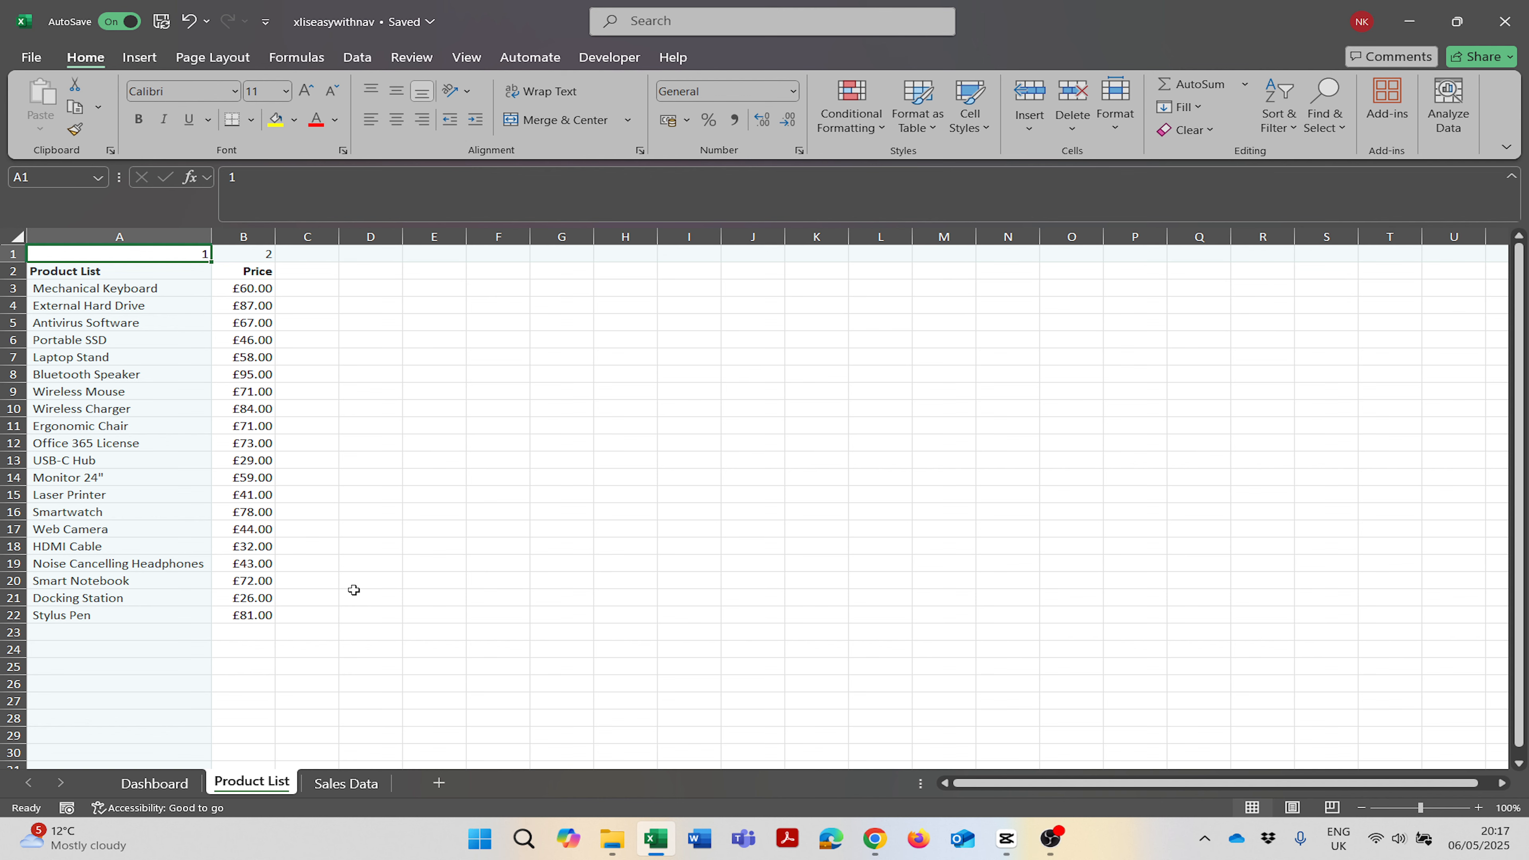
Begin a SUMIF formula in the Dashboard's Units Sold cell C10 with 'Sales Data'!B:B as the range.
click(179, 783)
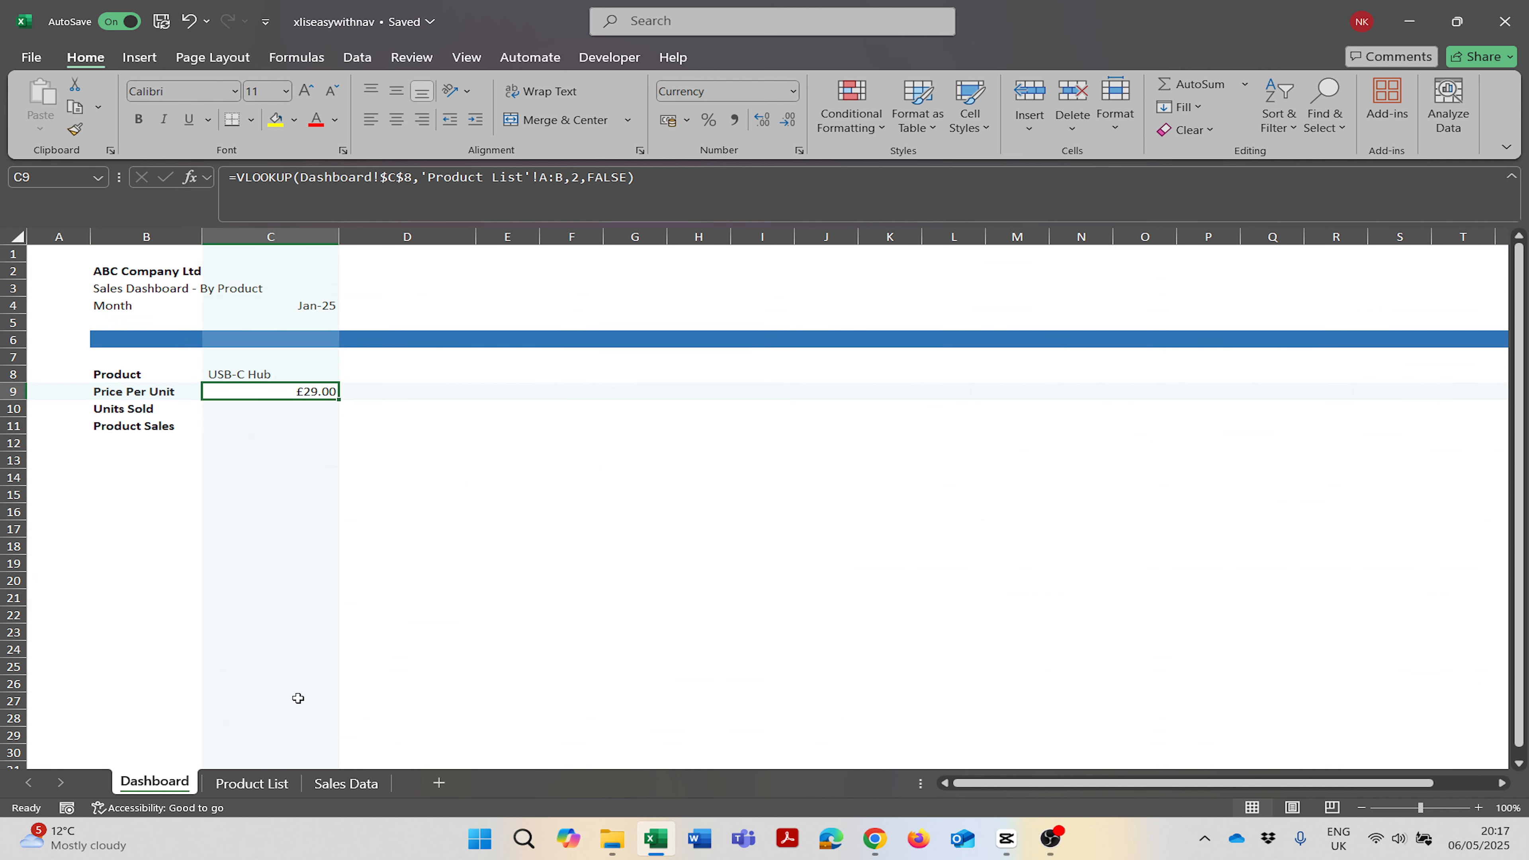
click(142, 408)
key(Right)
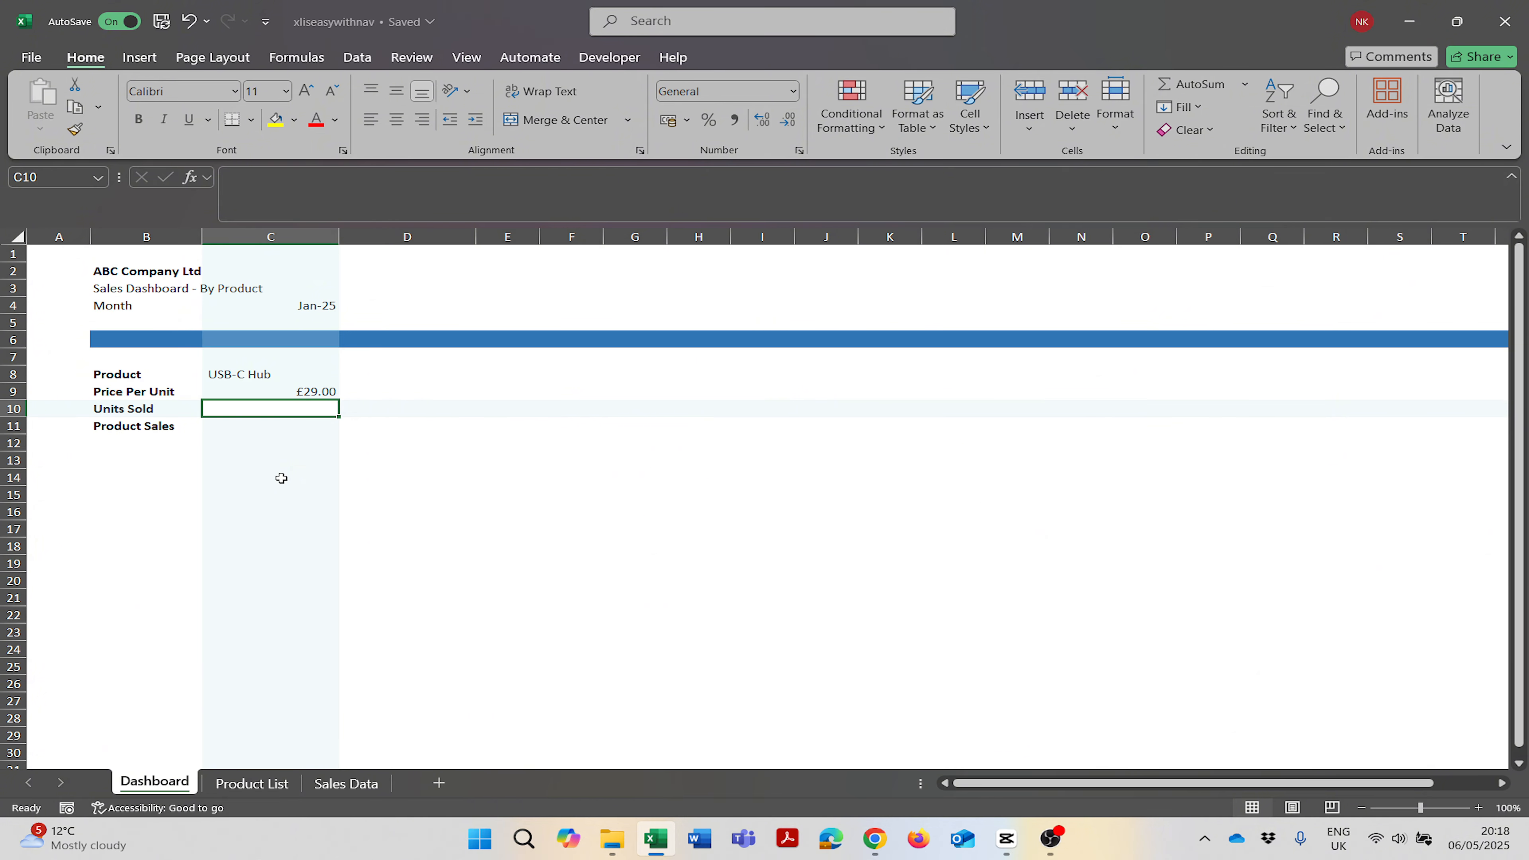
text(=Suy)
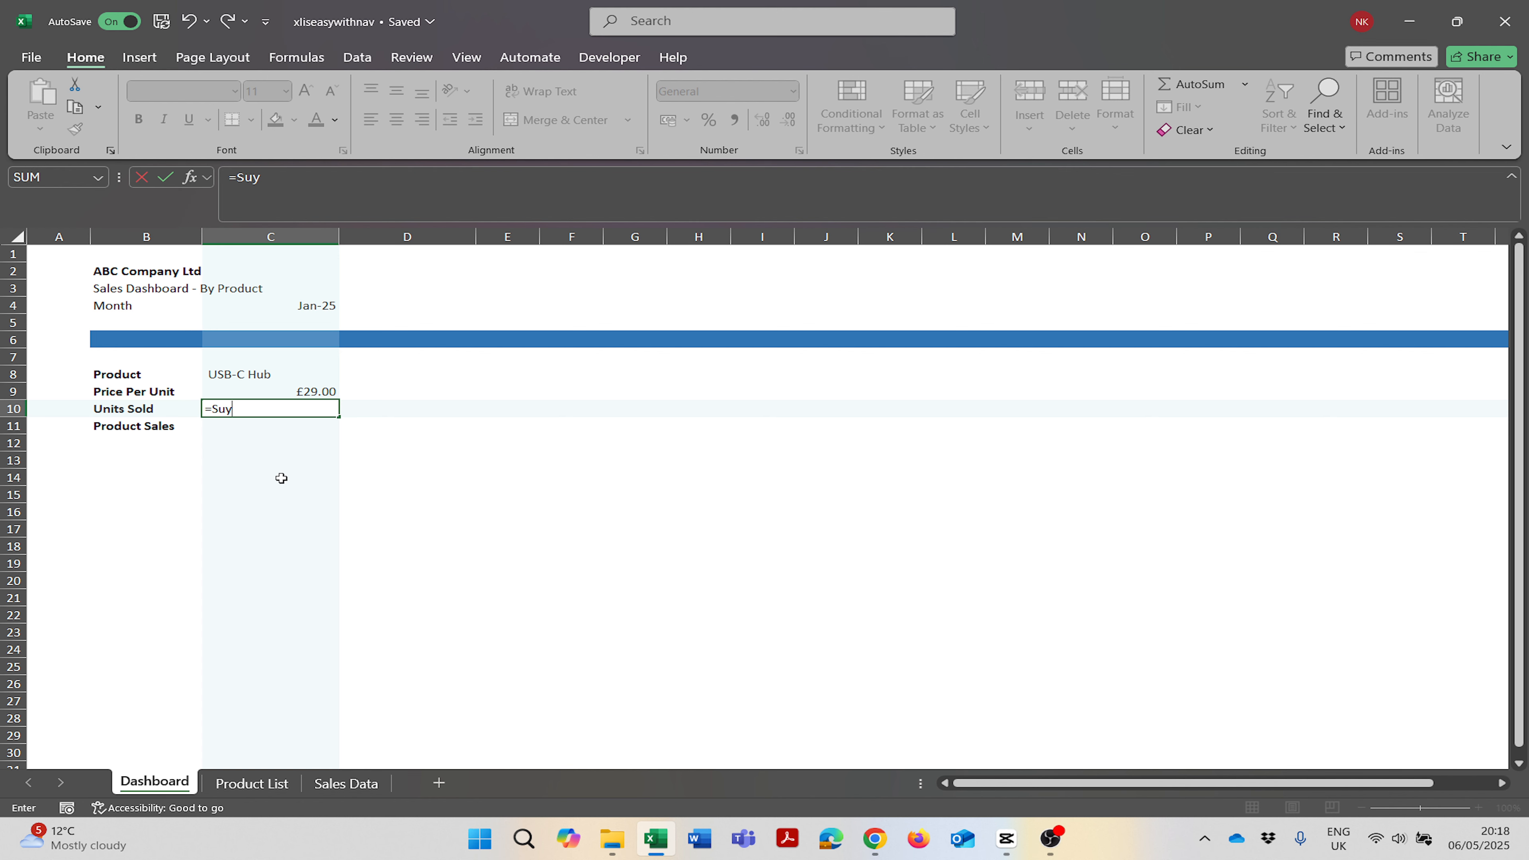
key(BackSpace)
text(m)
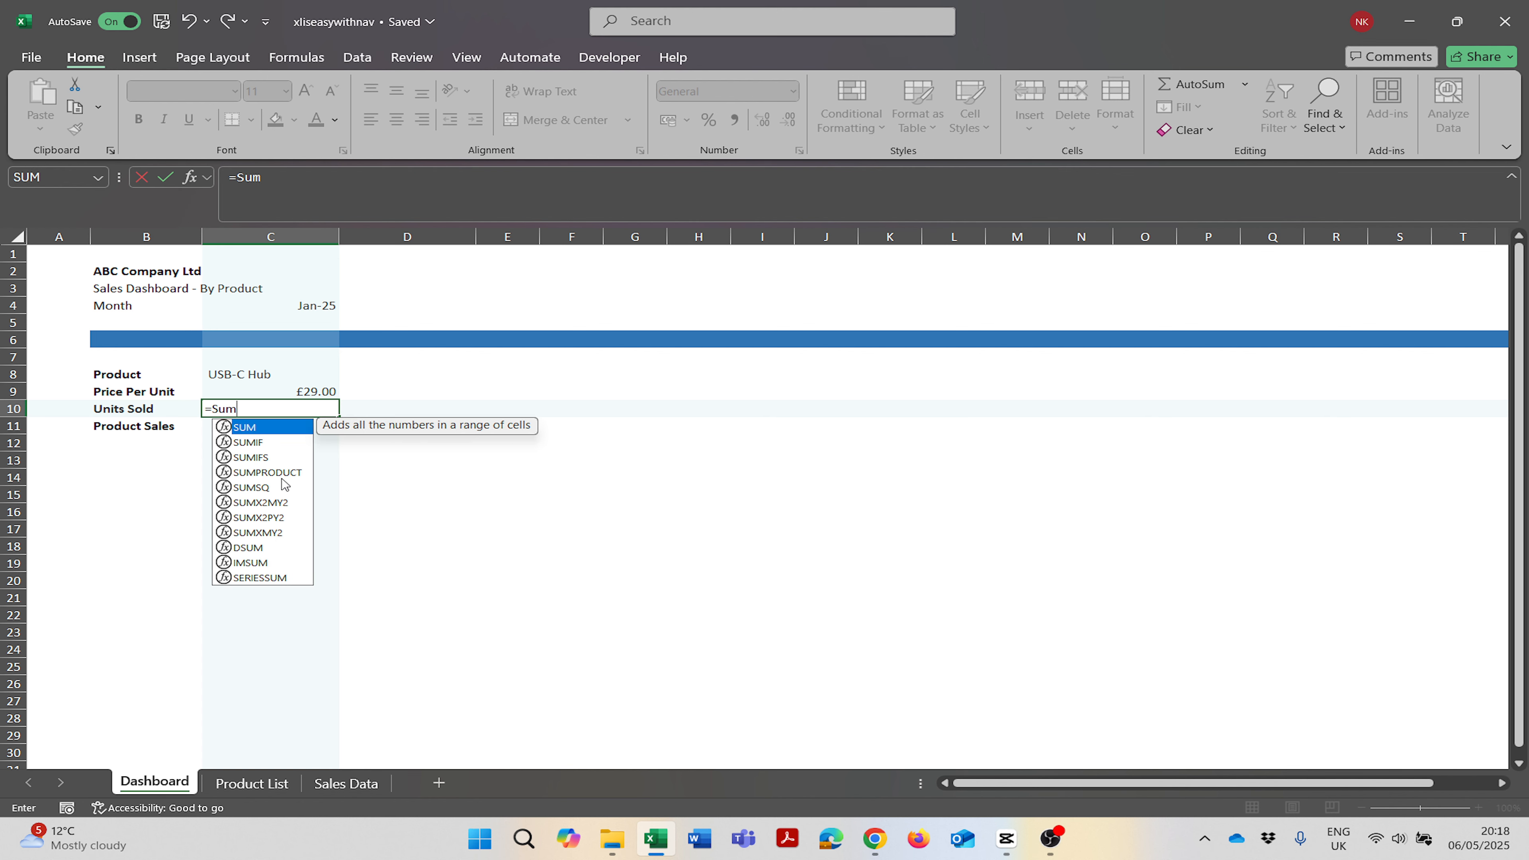
text(if()
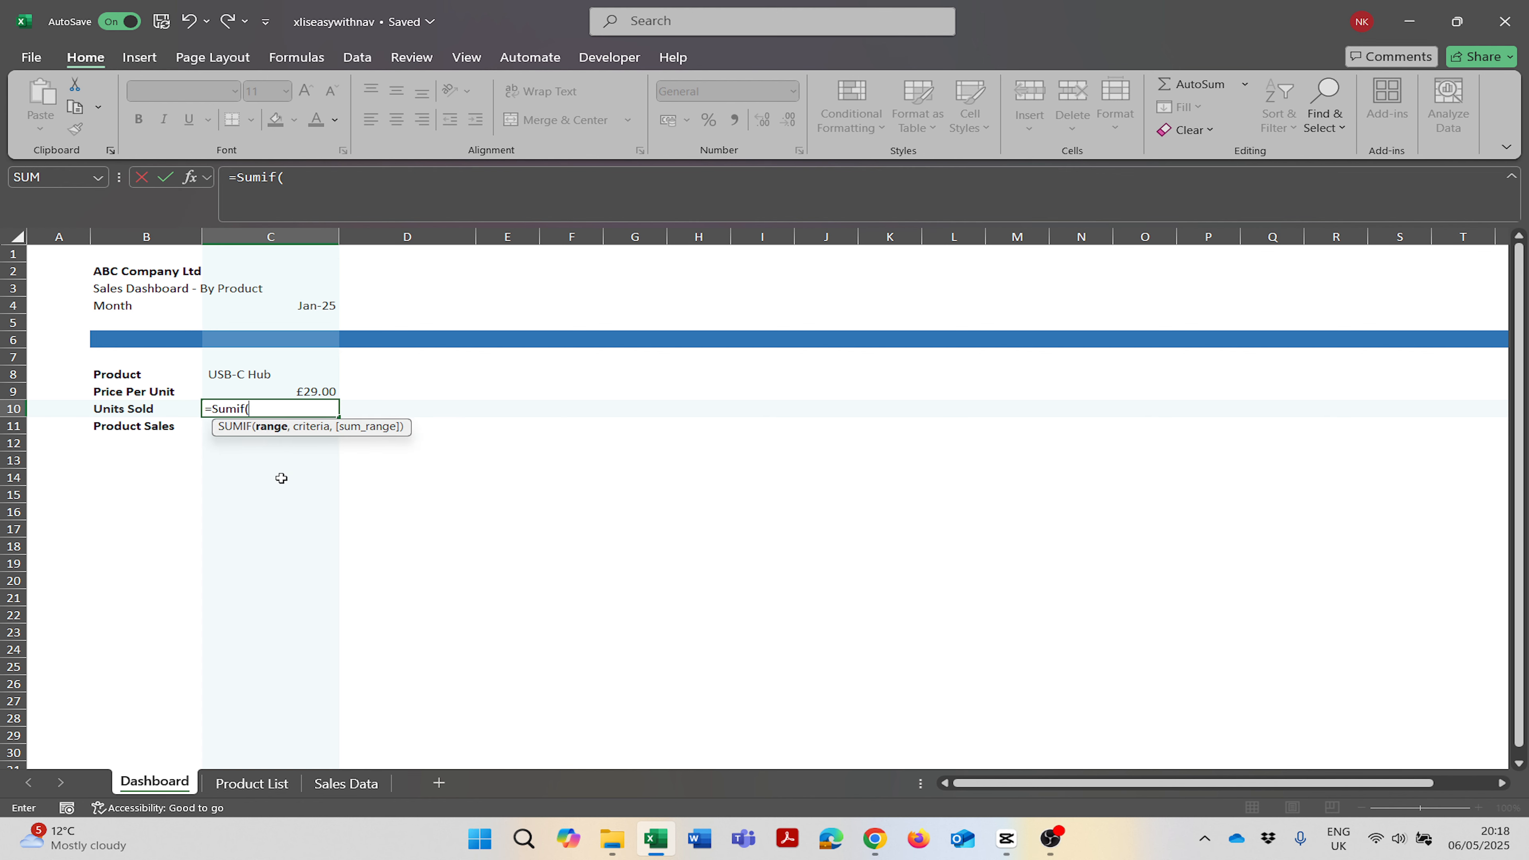
click(346, 791)
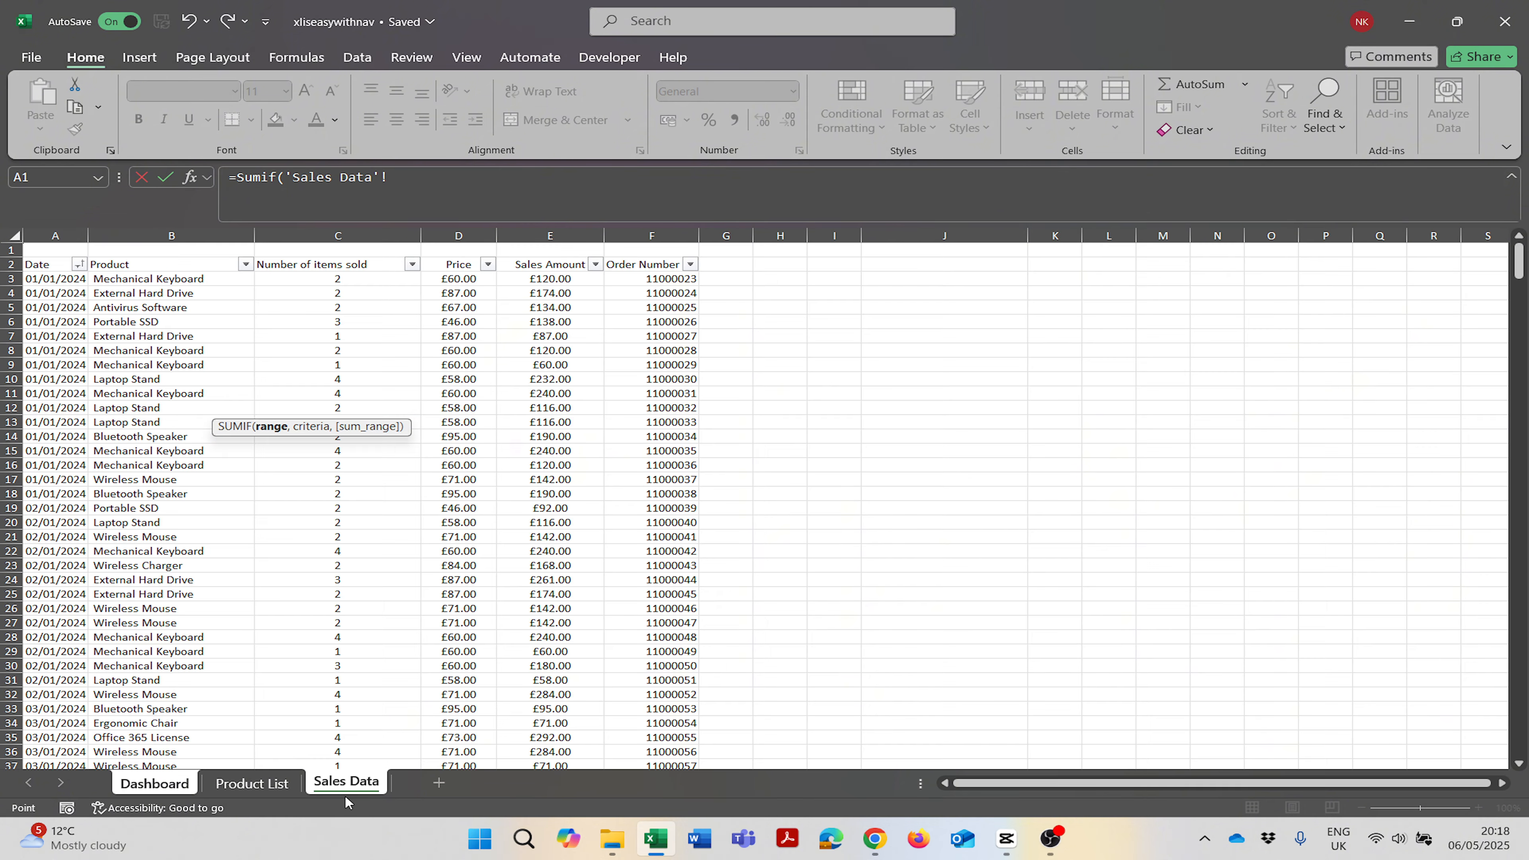
click(139, 237)
text(,)
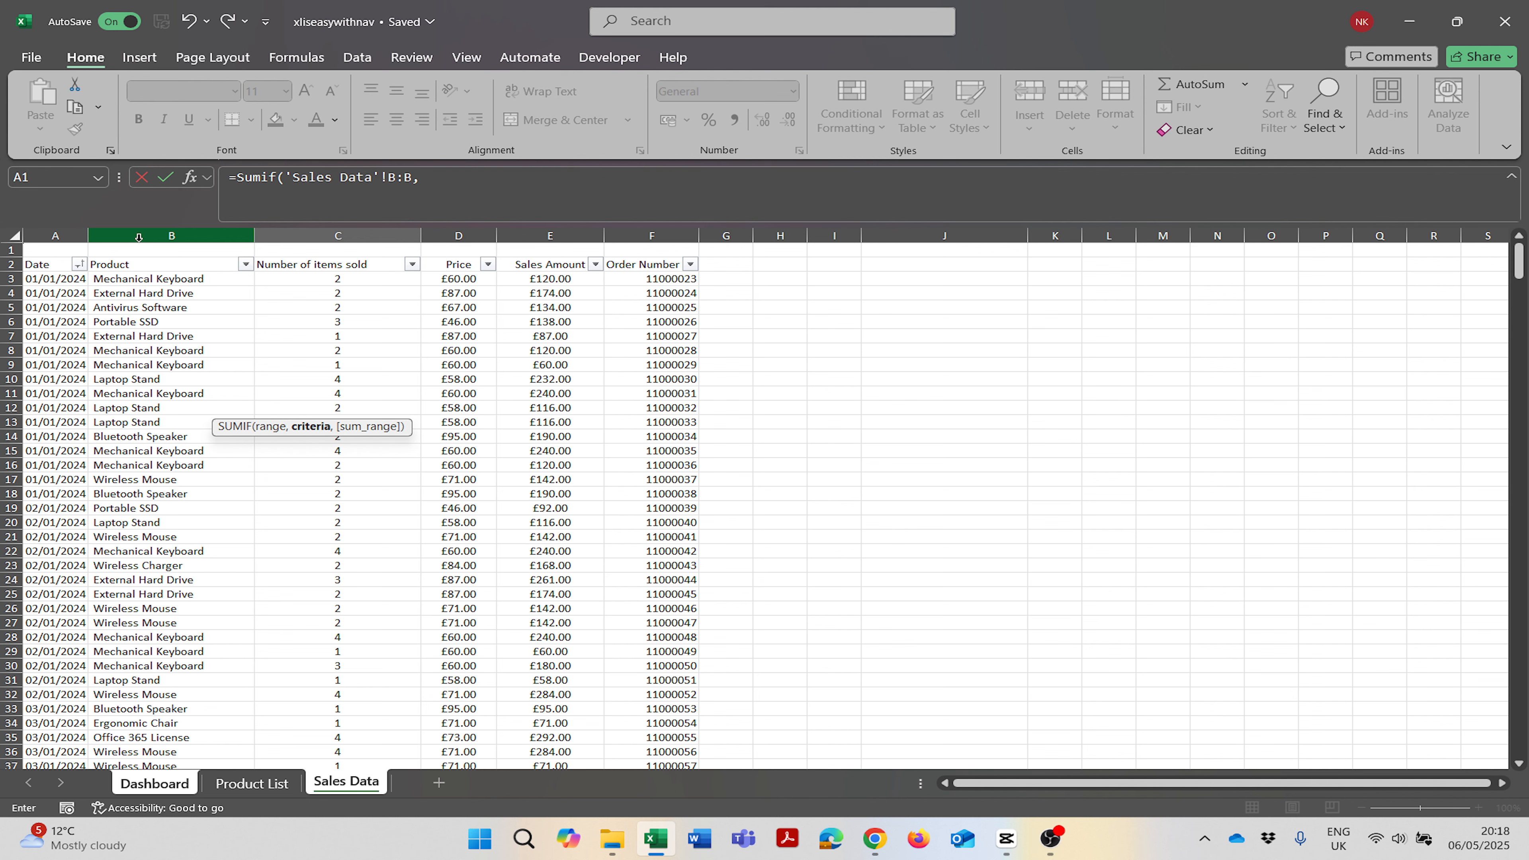
Complete the C10 SUMIF with criteria Dashboard!$C$8 and sum range 'Sales Data'!C:C, and check the formula.
click(181, 784)
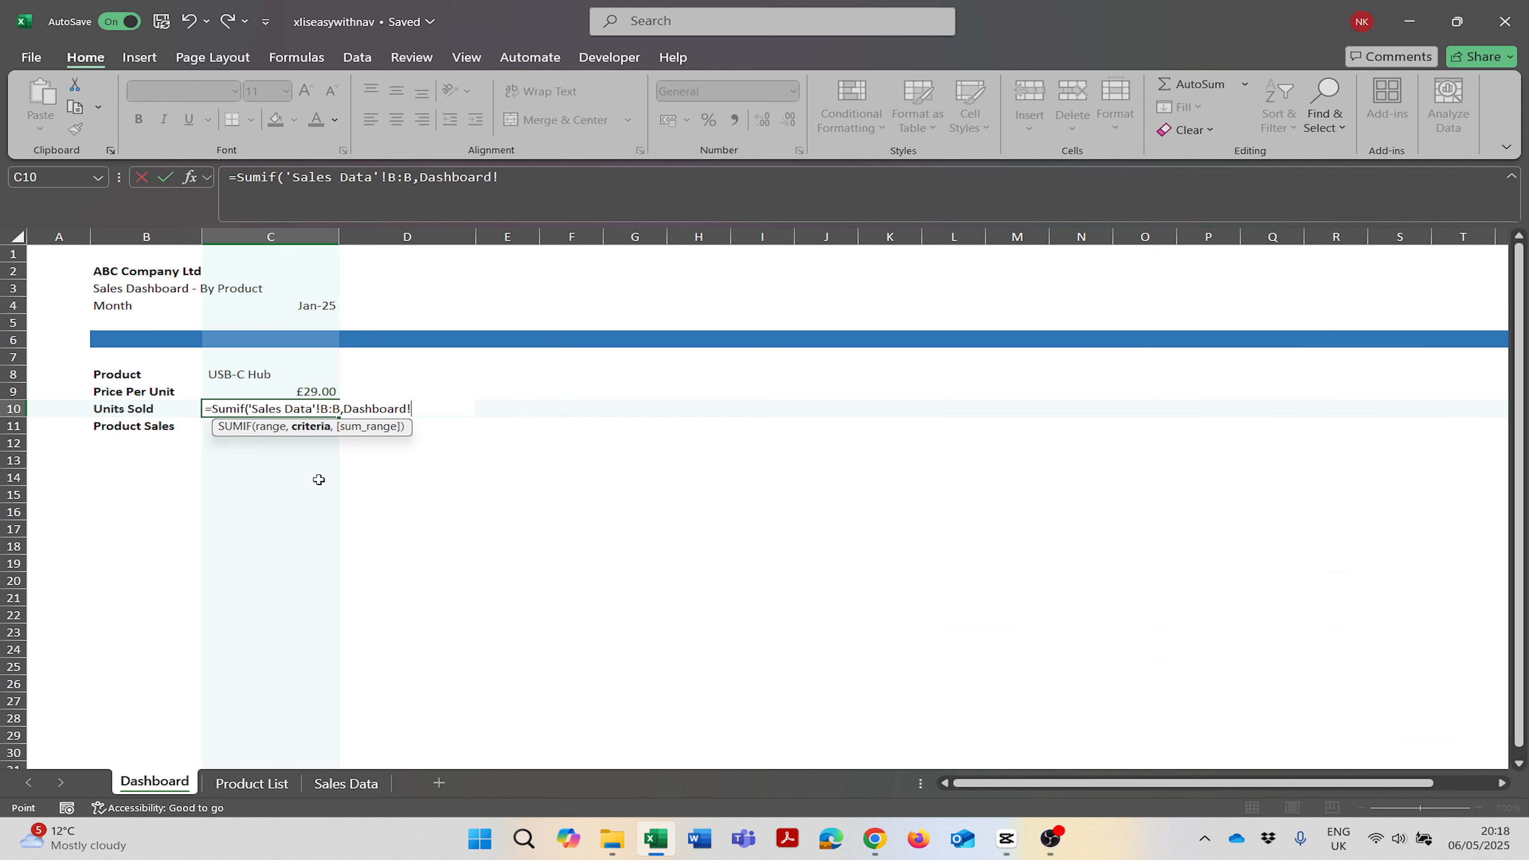
click(319, 390)
click(281, 374)
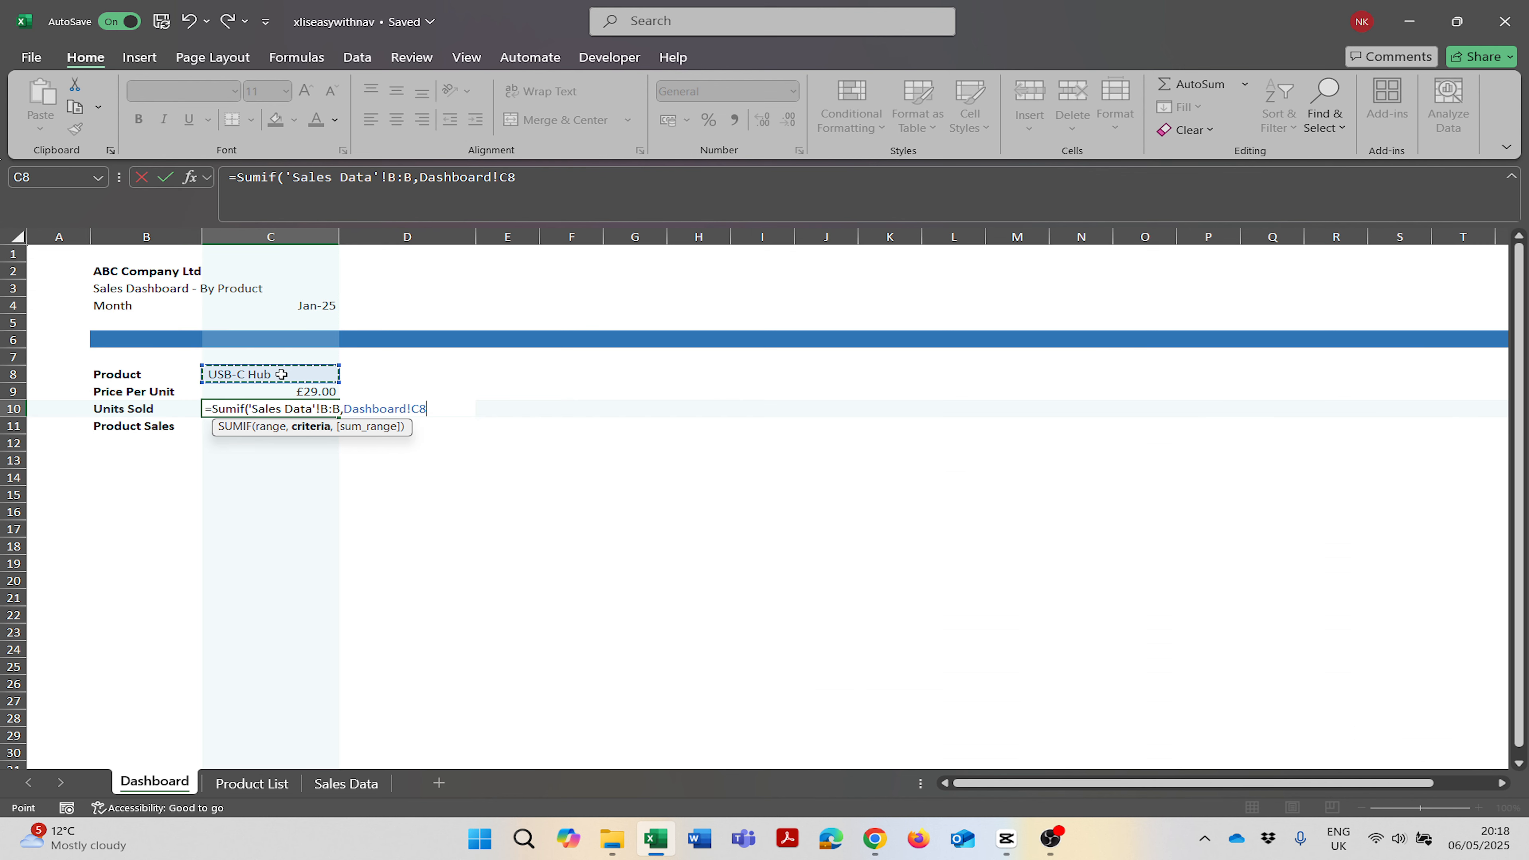
key(F4)
text(,)
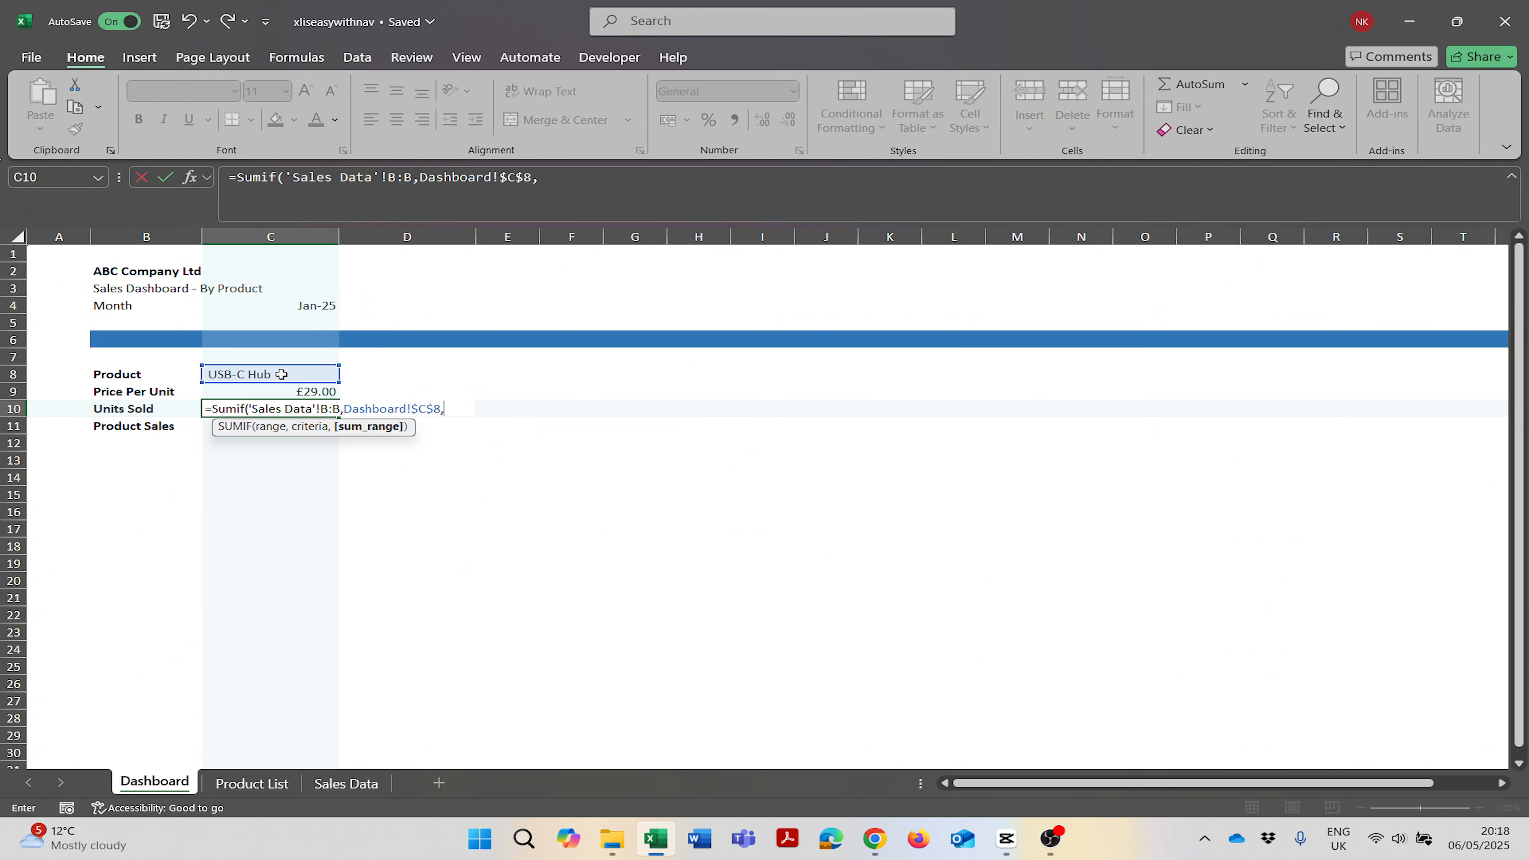
click(357, 783)
click(338, 235)
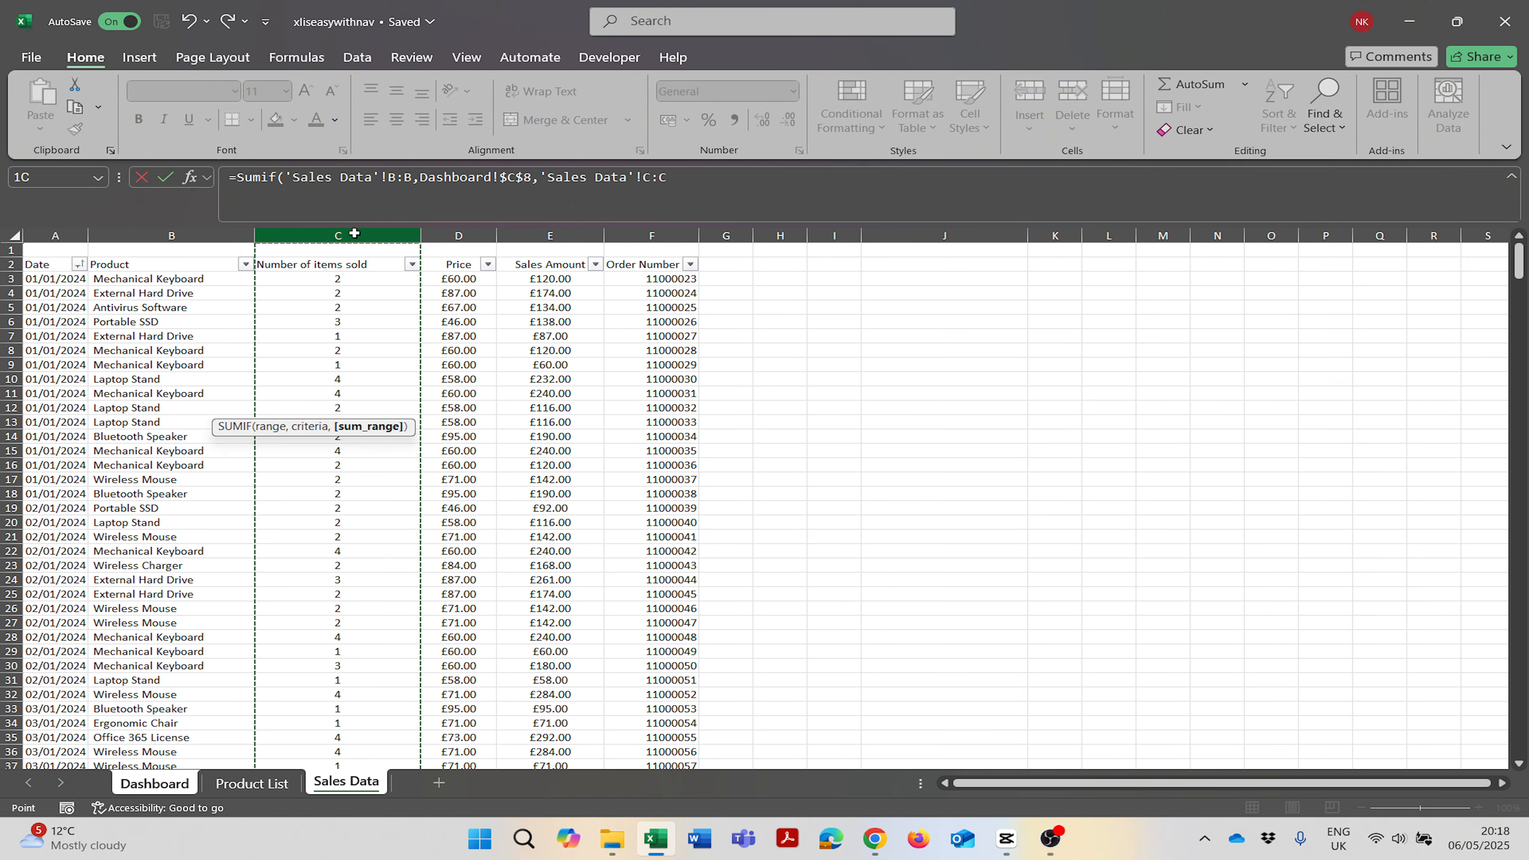
click(728, 190)
key(Return)
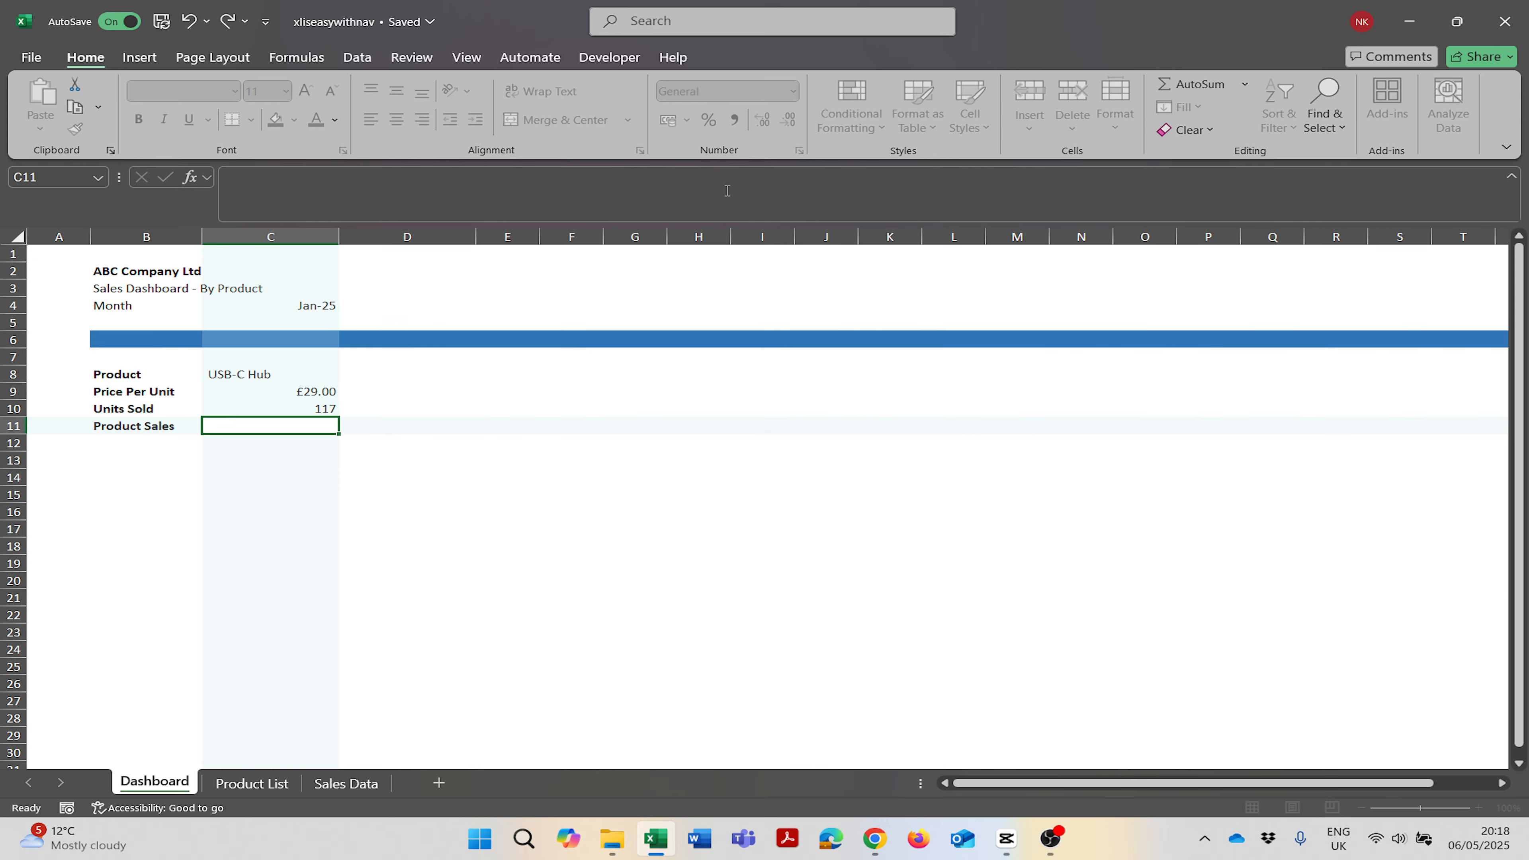
key(Up)
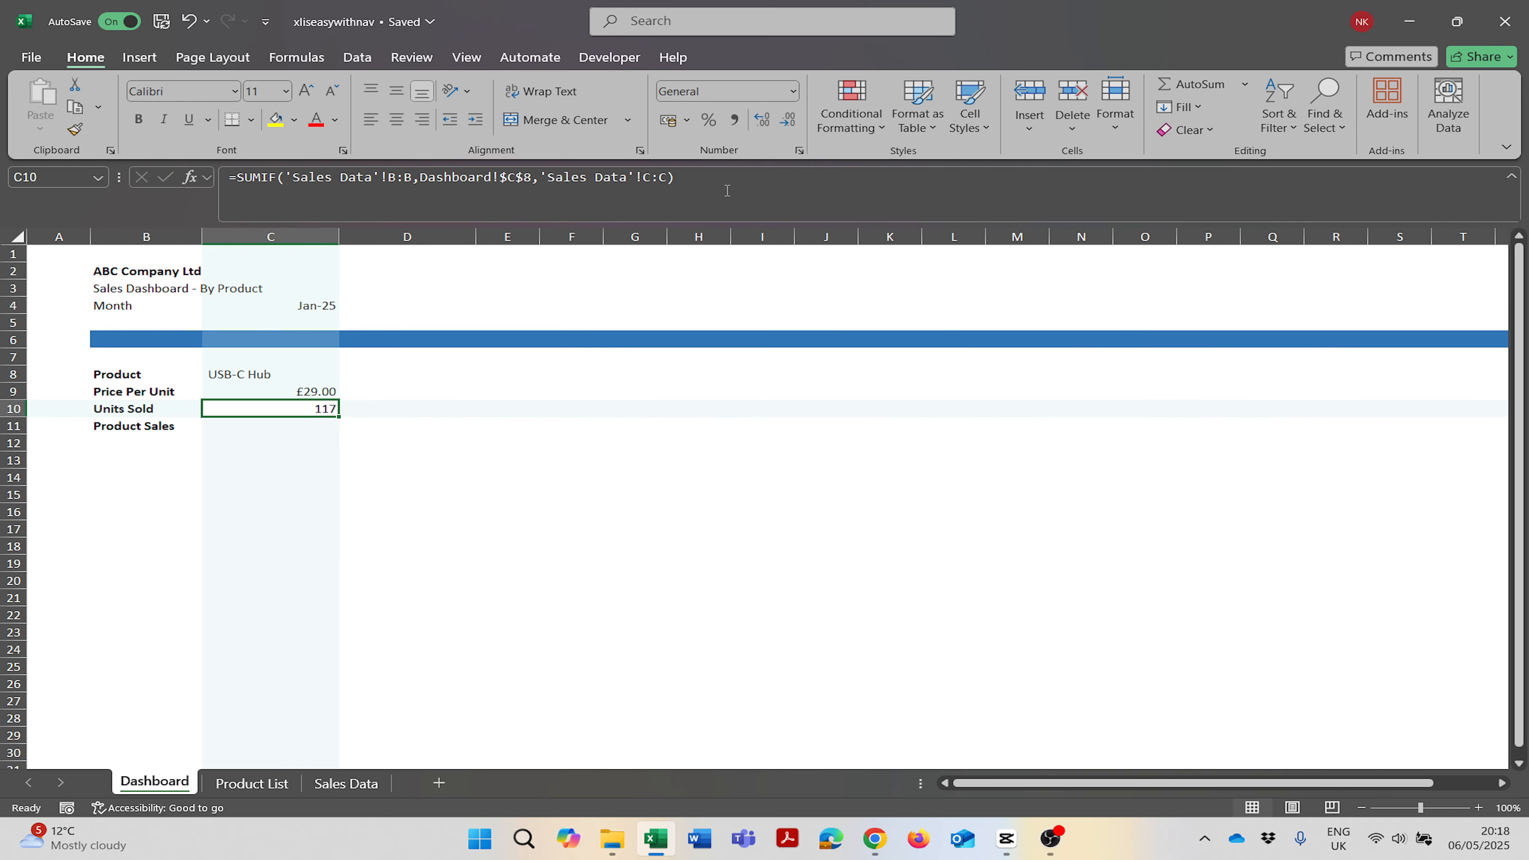
Copy the Units Sold SUMIF down to the Product Sales cell C11 and change its sum range to 'Sales Data'!E:E.
key(Down)
key(Left)
key(Right)
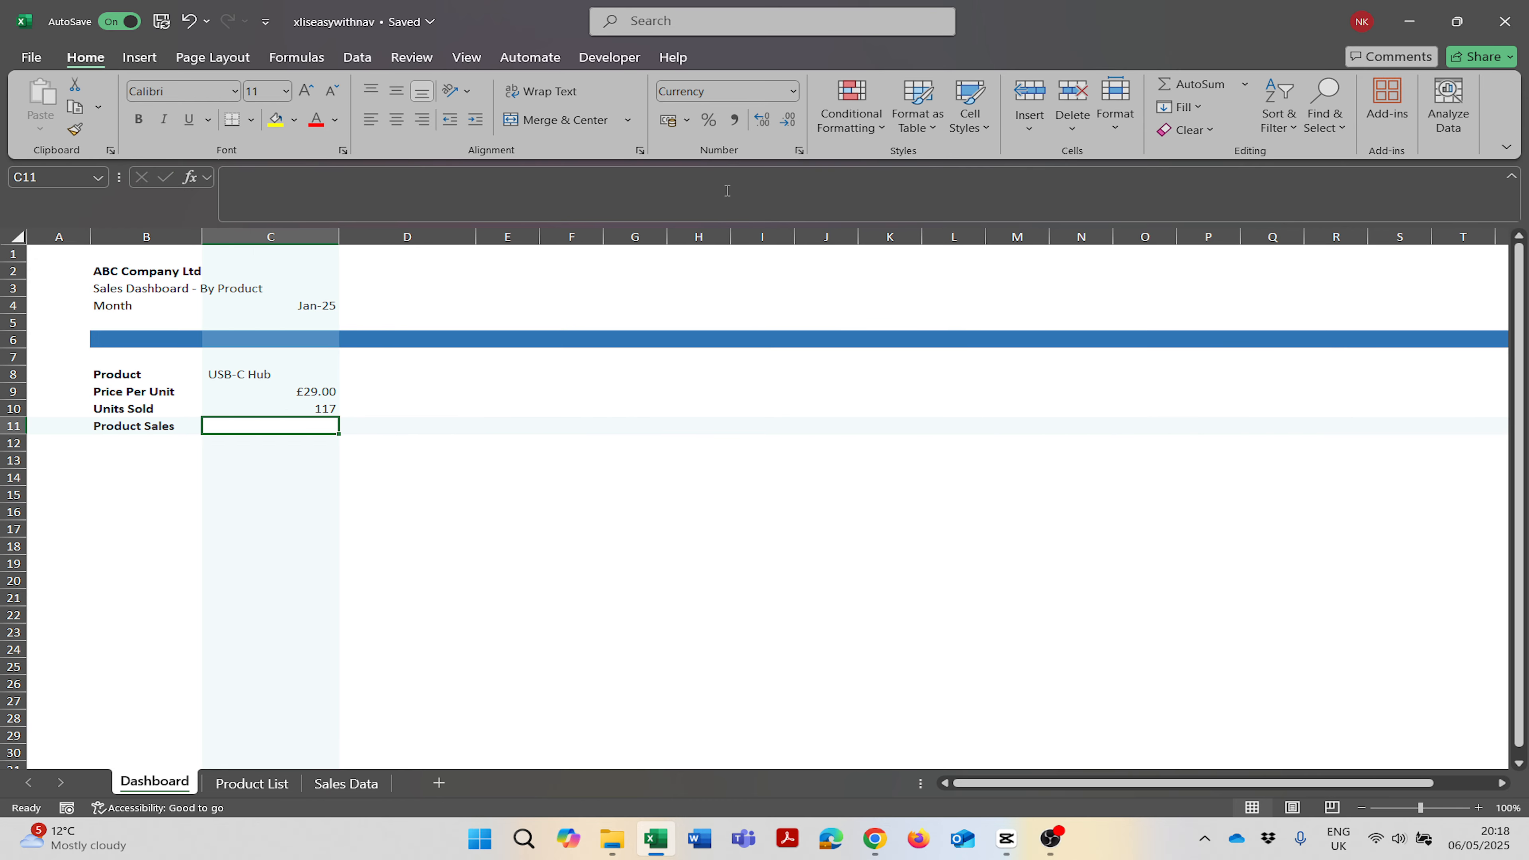
key(ctrl+d)
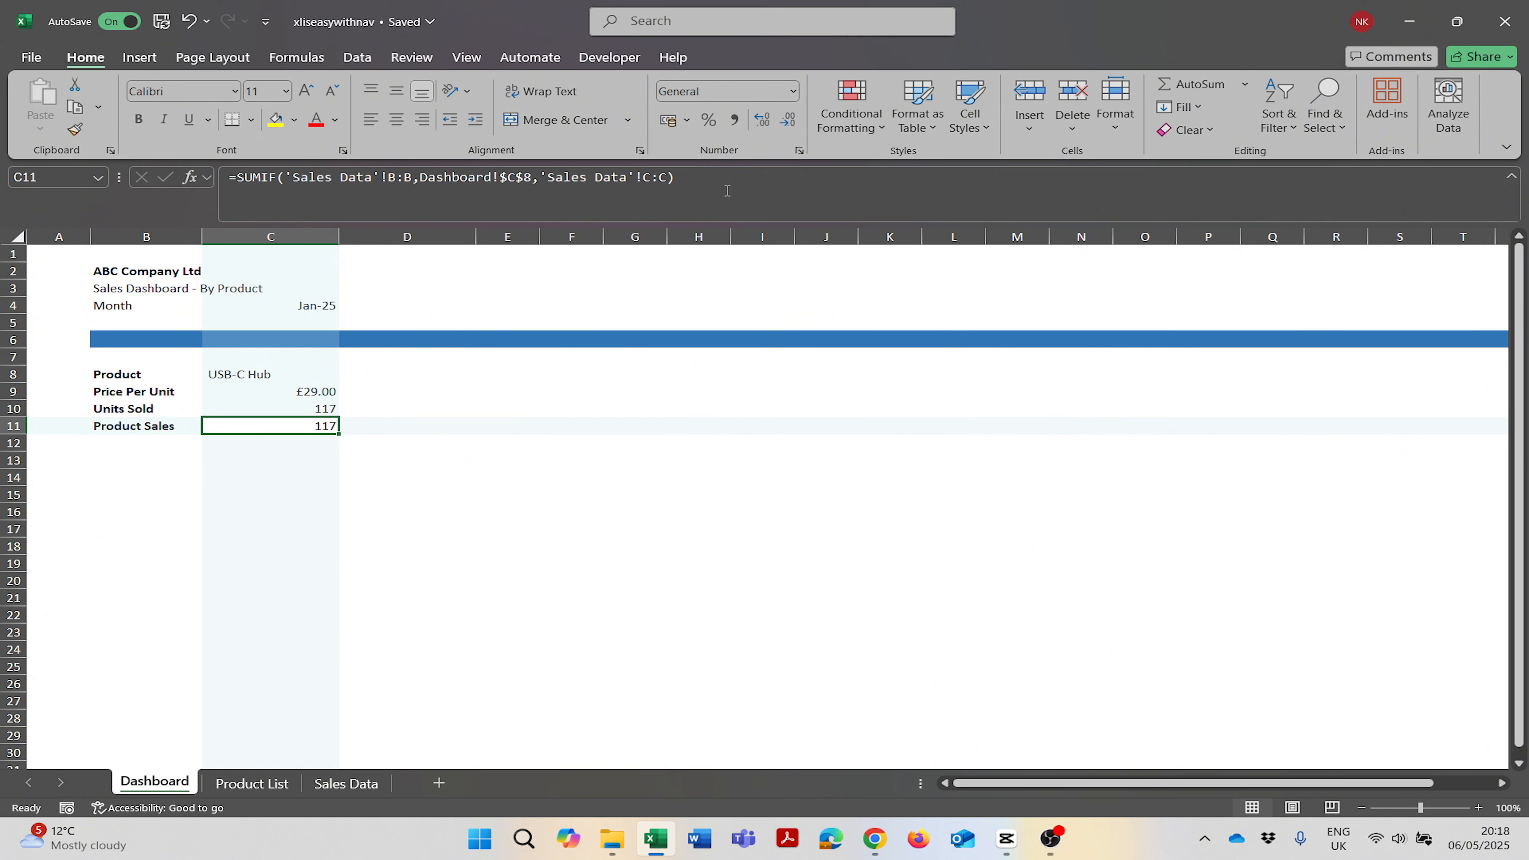
click(710, 173)
click(669, 178)
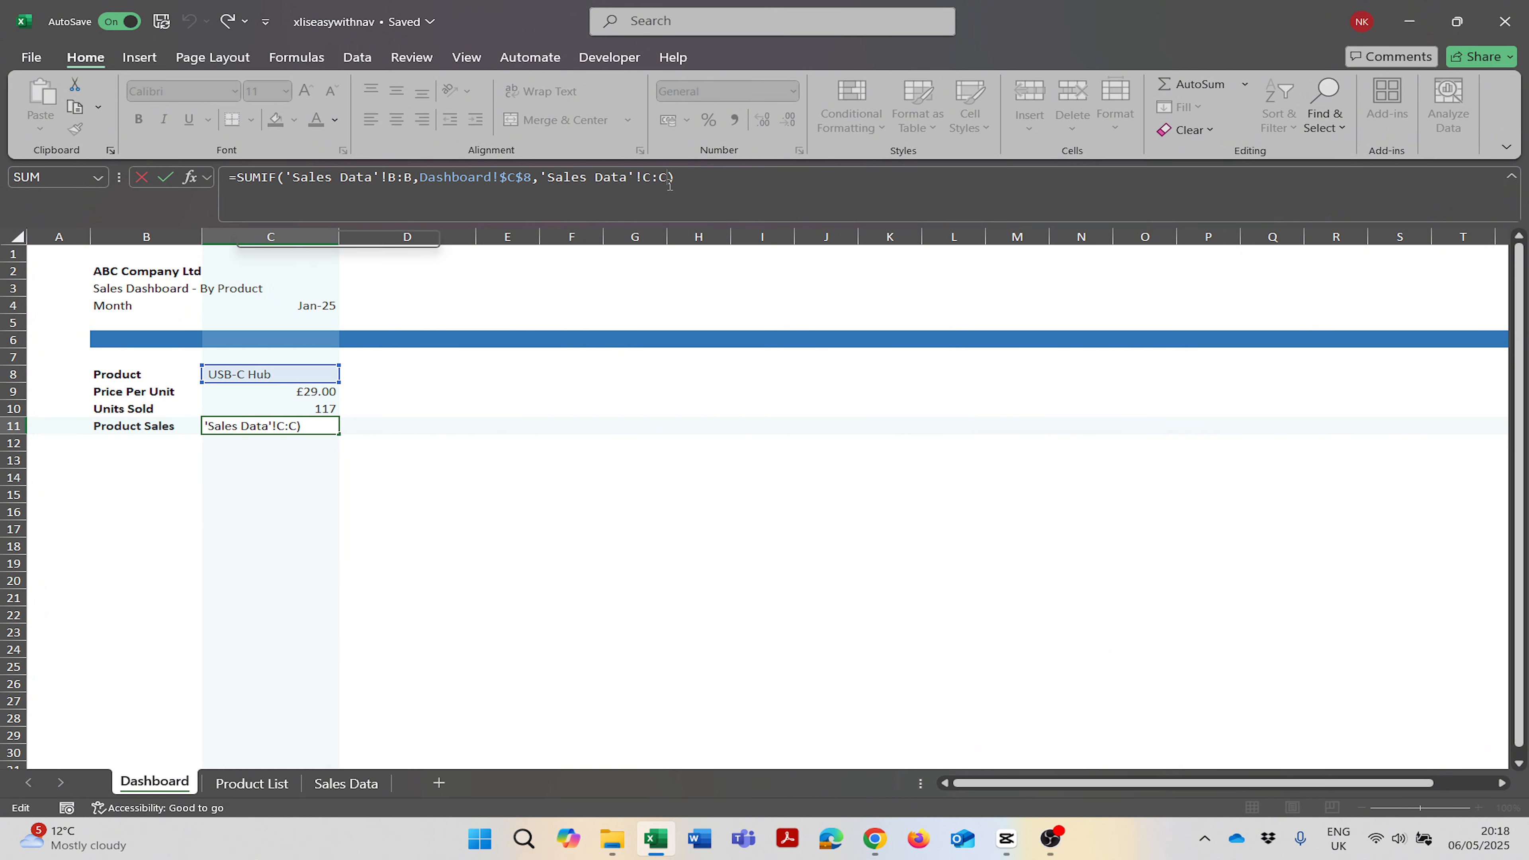
key(BackSpace)
text(E)
key(Left)
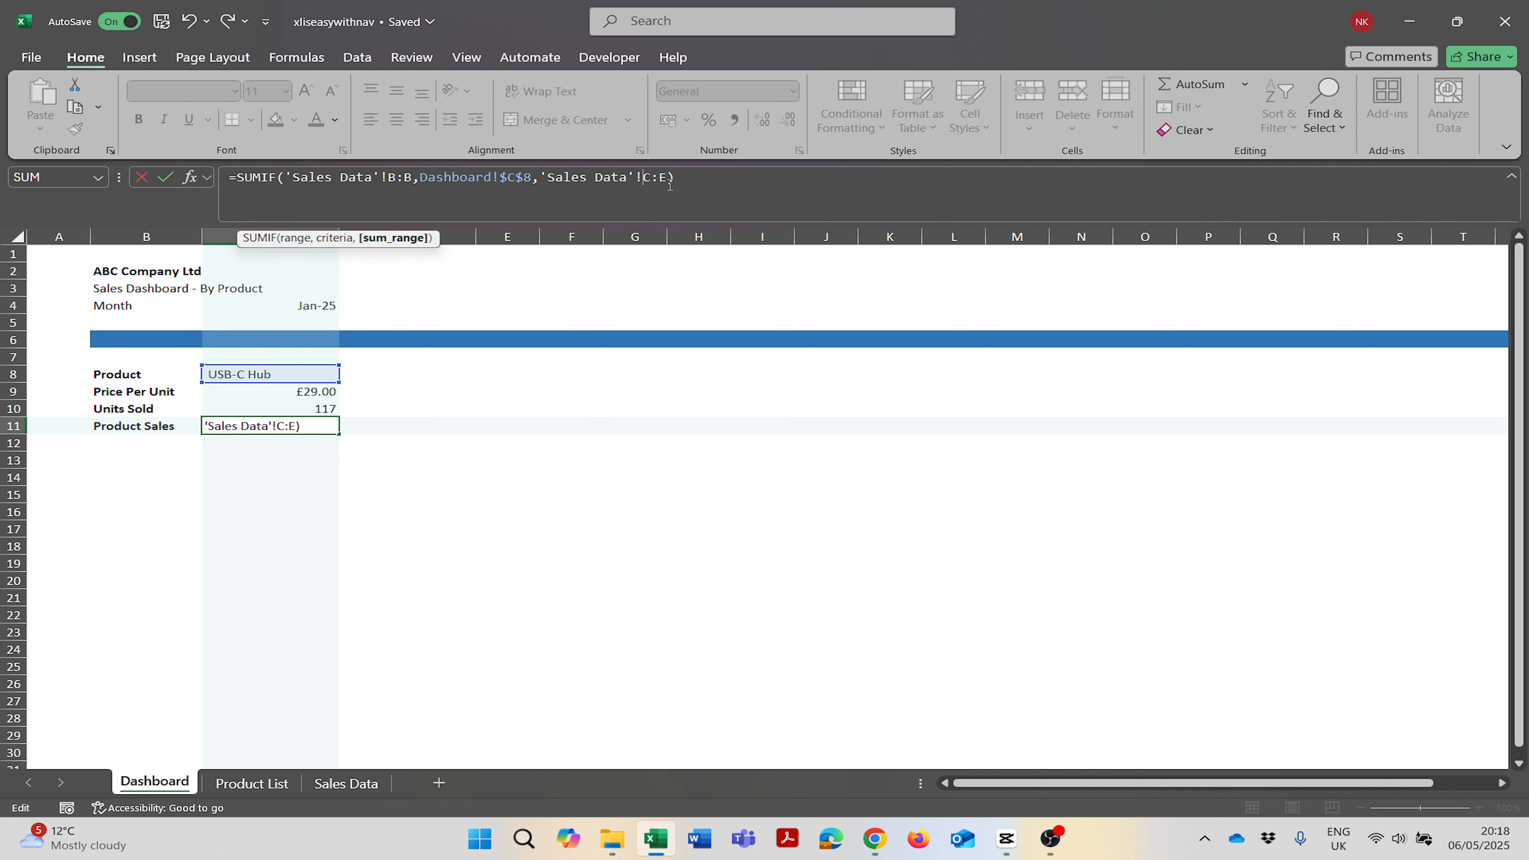
key(Return)
Choose Laser Printer as the product in C8 to test the units and sales formulas.
click(333, 373)
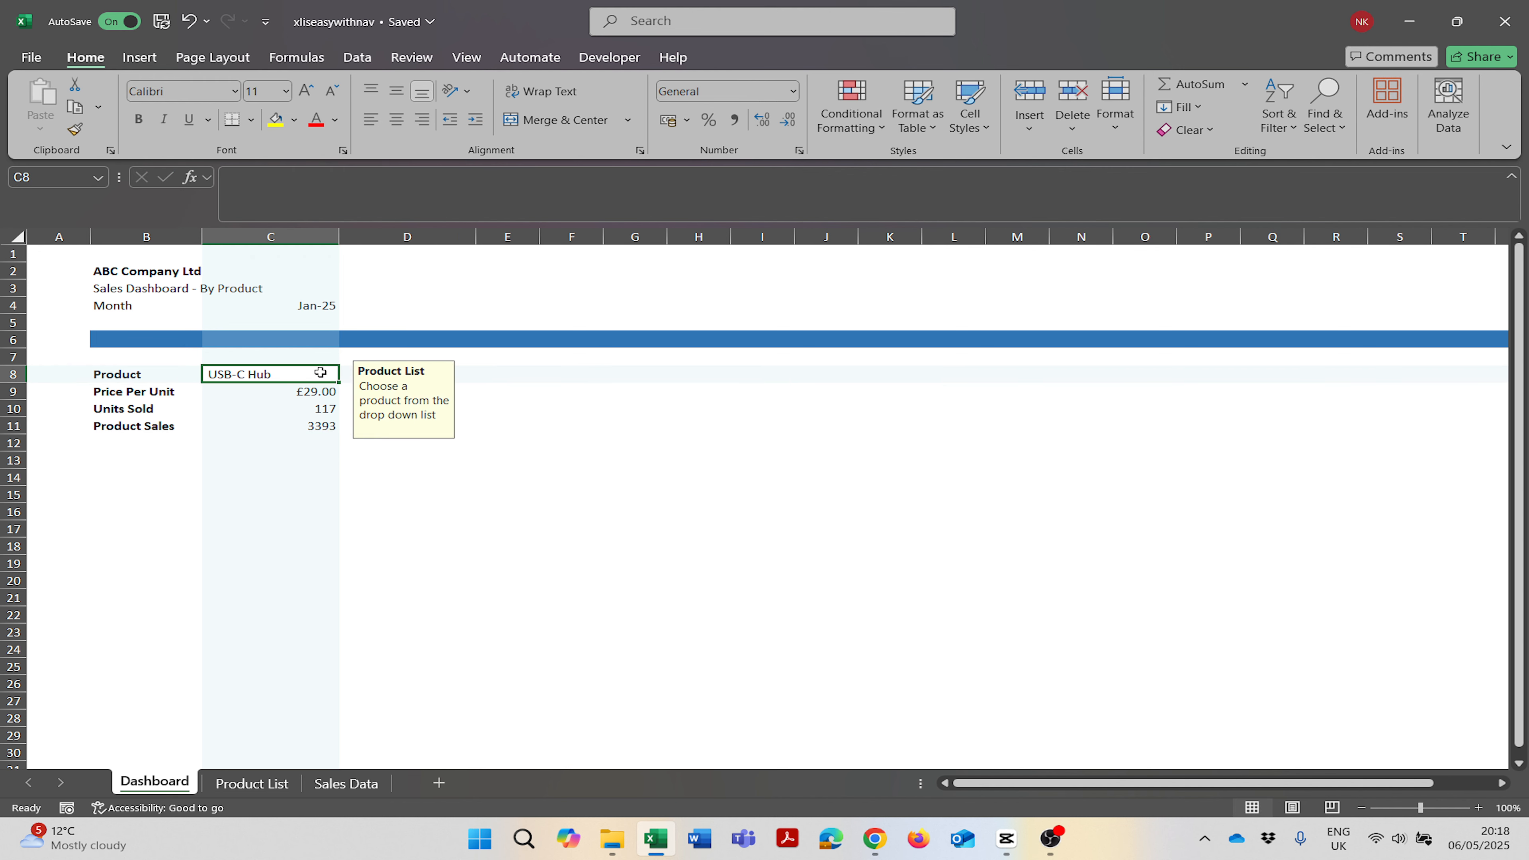
click(347, 374)
click(264, 465)
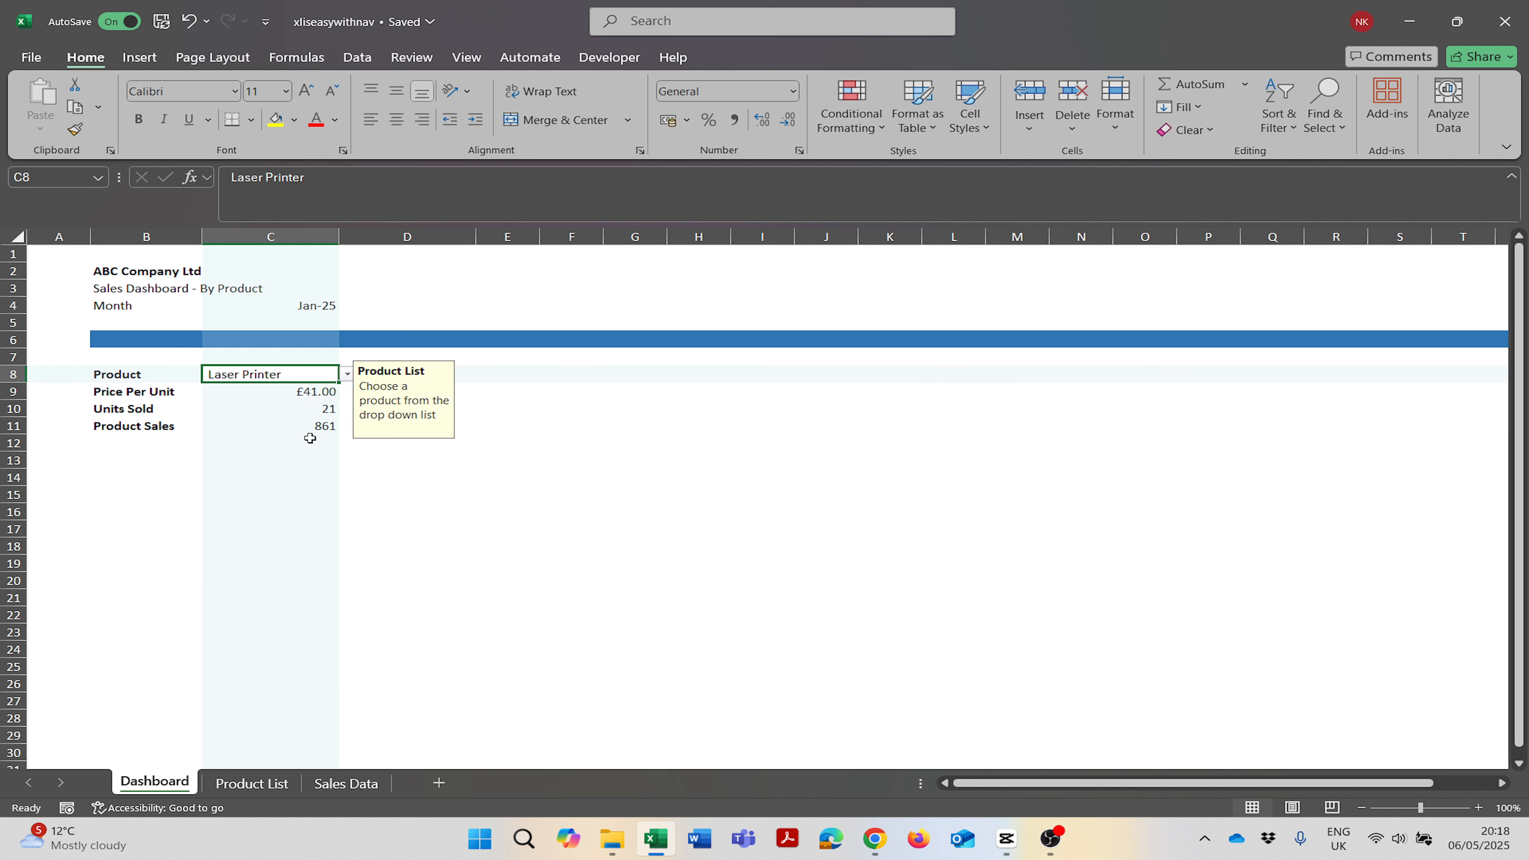
Format the Product Sales cell C11 as Currency.
click(310, 429)
click(792, 91)
click(722, 211)
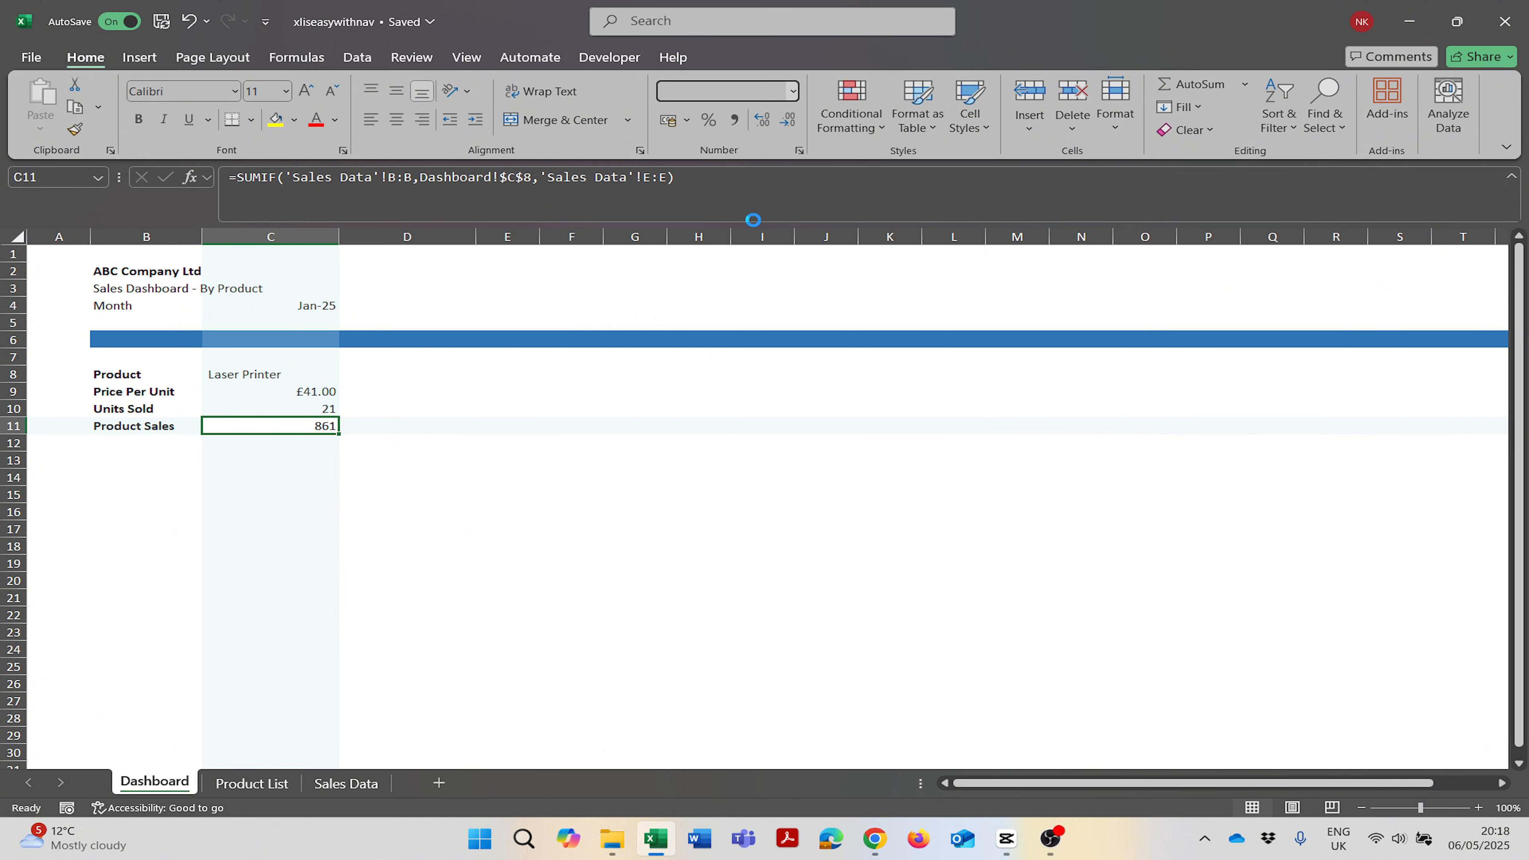
Choose Bluetooth Speaker followed by Monitor 24" as the product in C8 and check the price, units and sales figures.
click(269, 373)
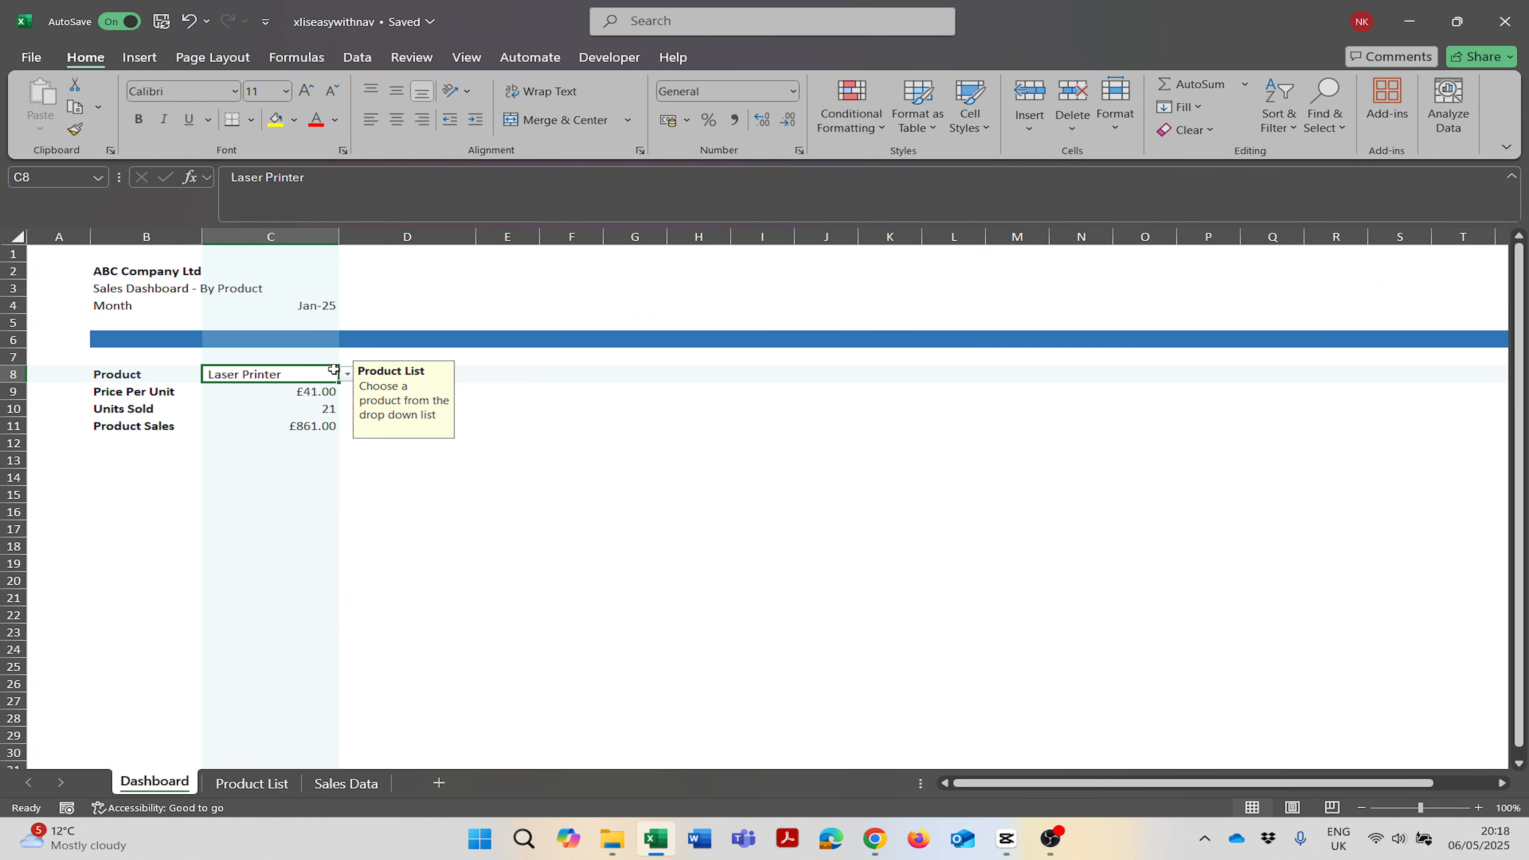
click(346, 375)
click(313, 452)
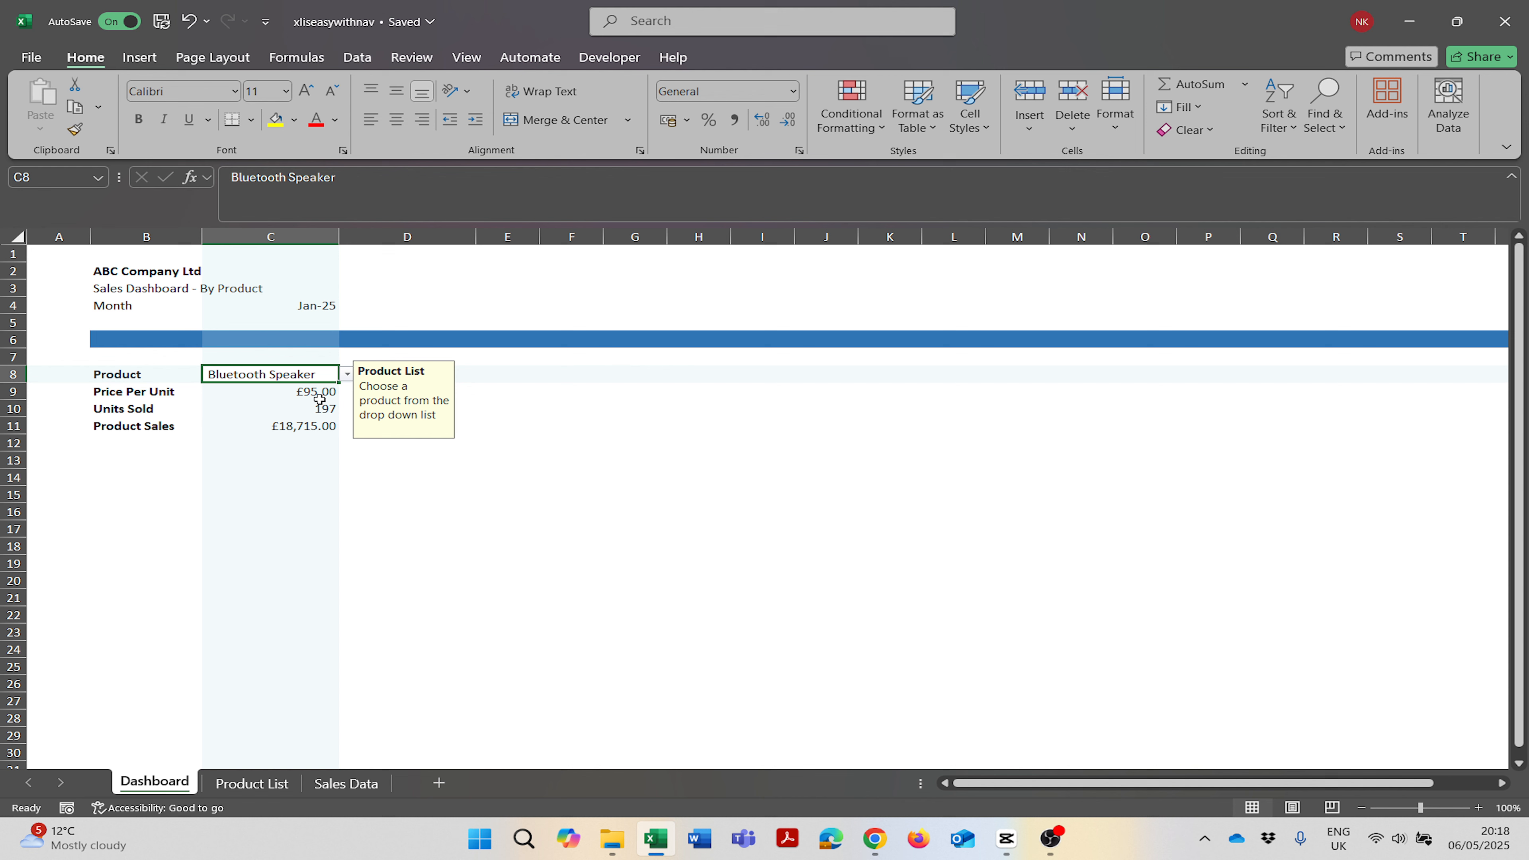
click(348, 374)
click(259, 554)
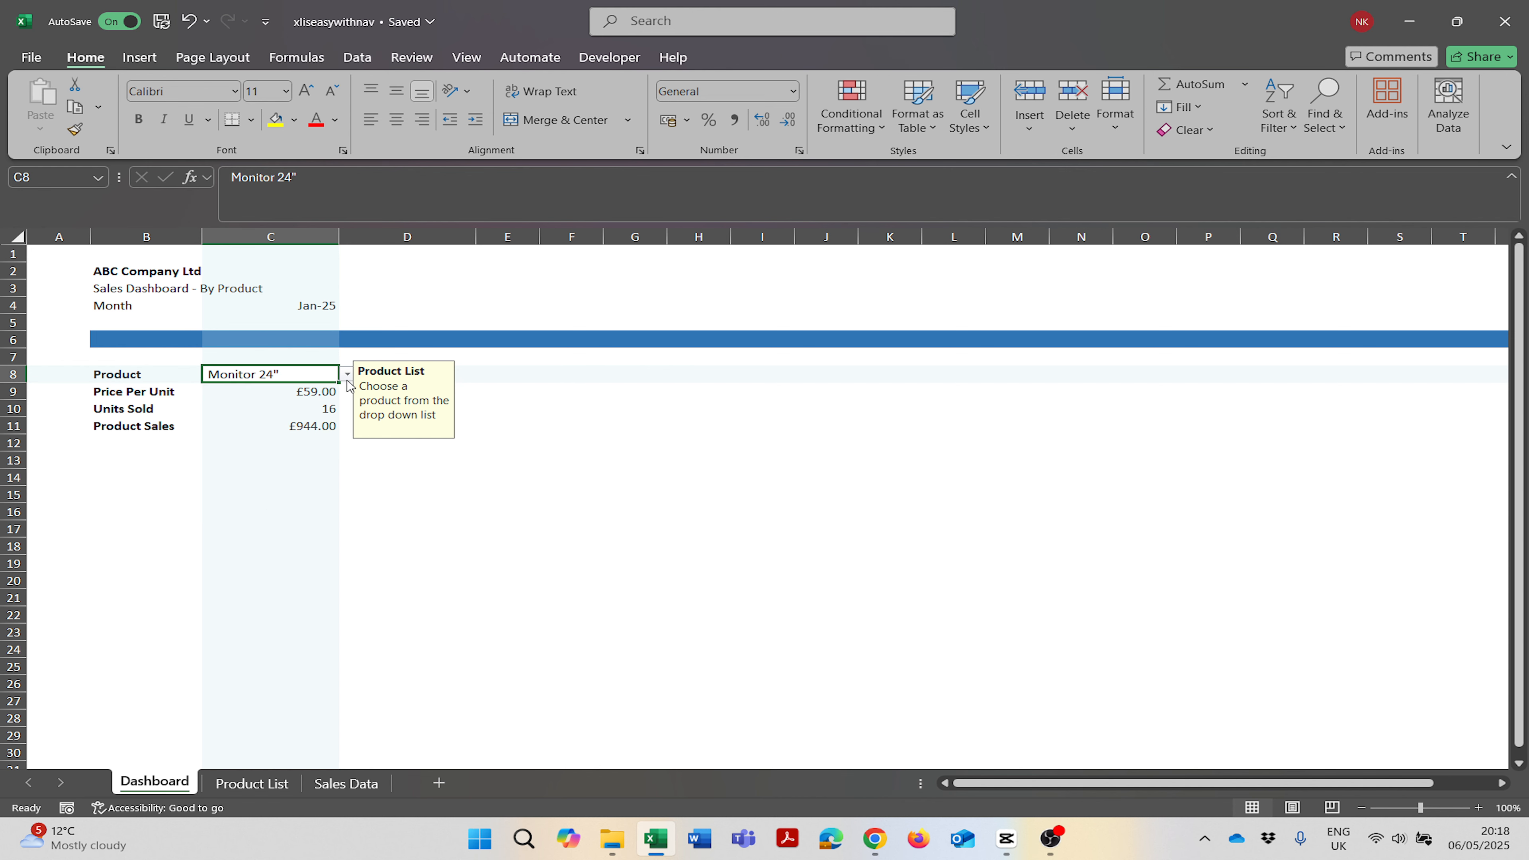